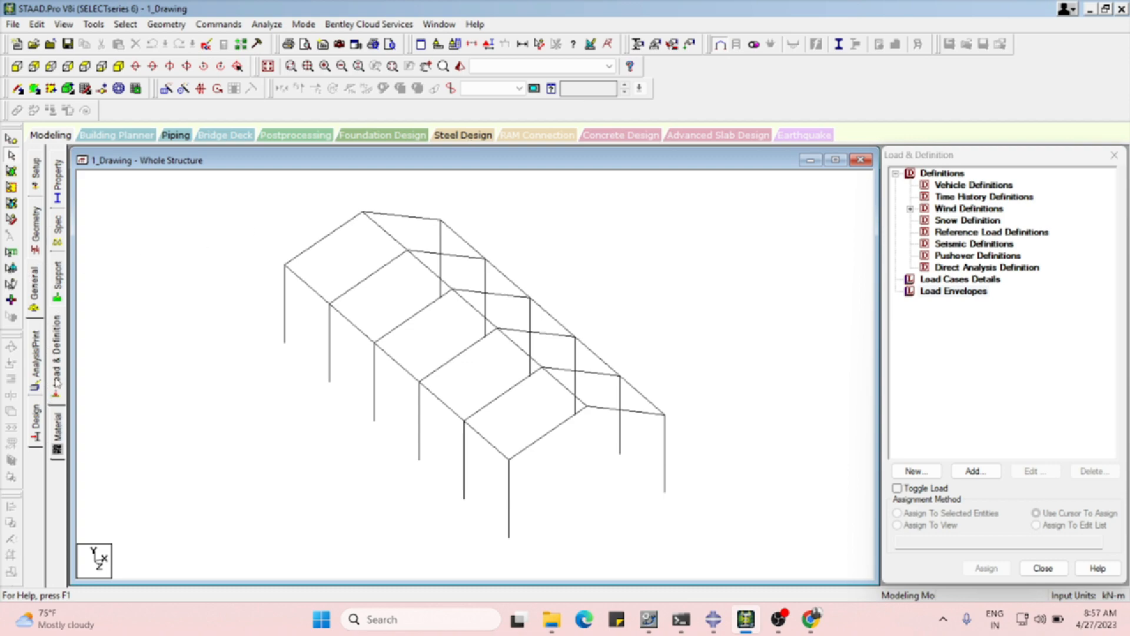
Open the member section properties for the whole structure and move the Properties dialog up beside the model view
click(59, 296)
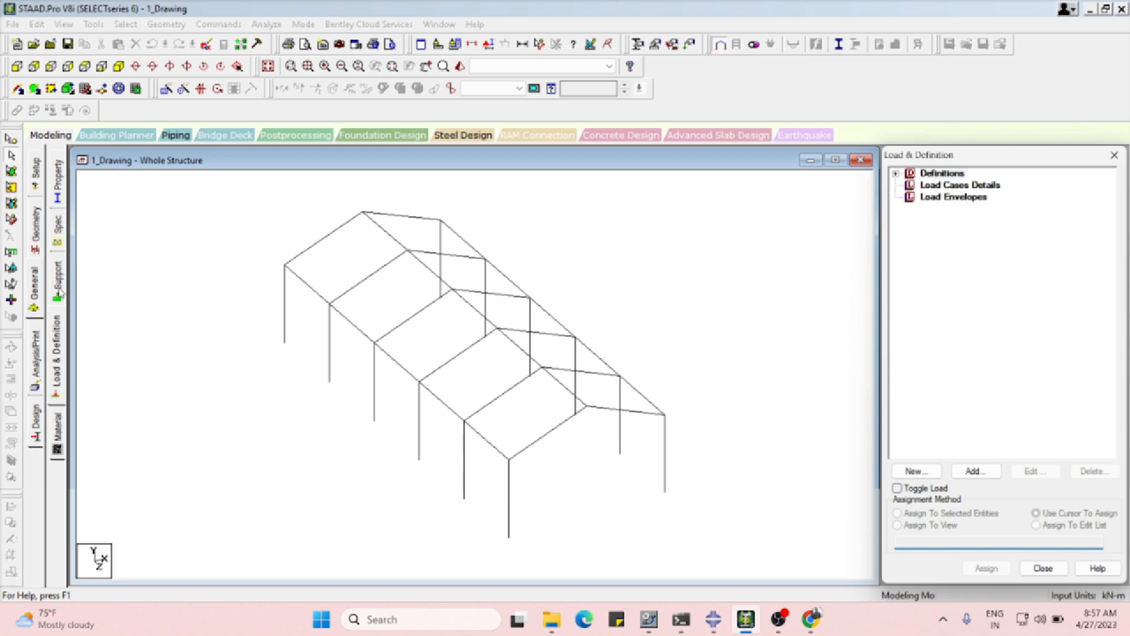
click(57, 238)
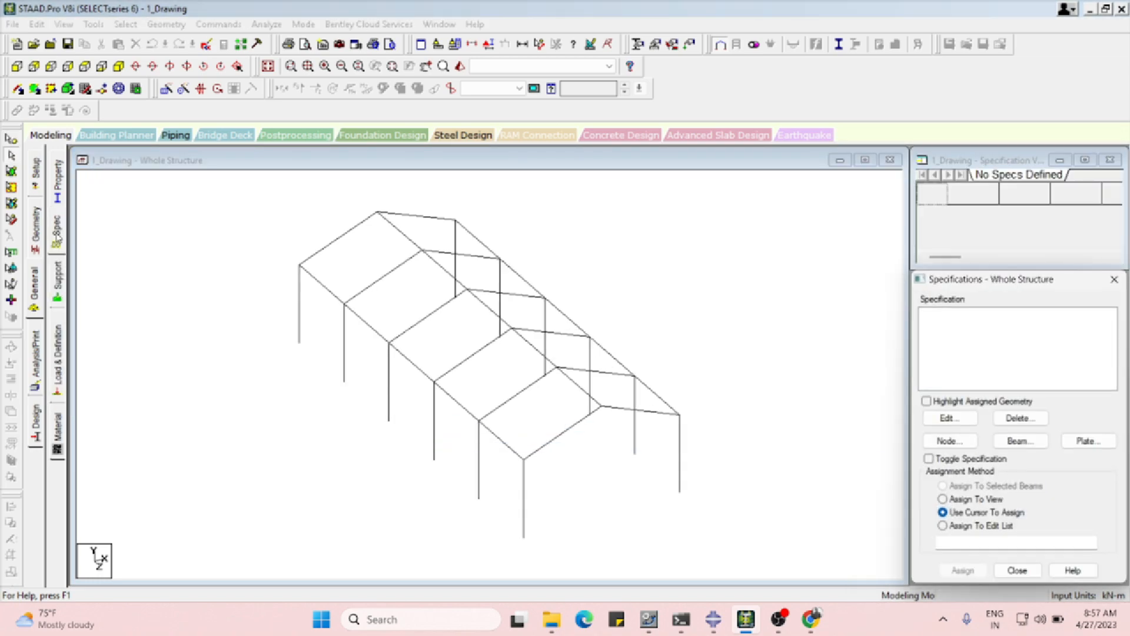
click(62, 194)
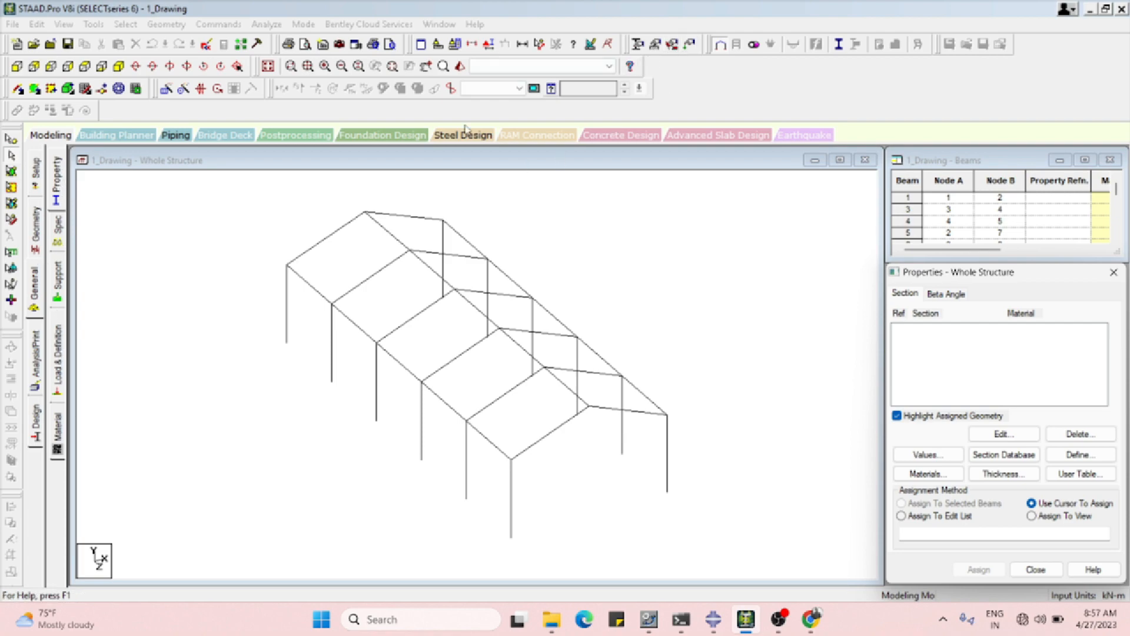
click(58, 185)
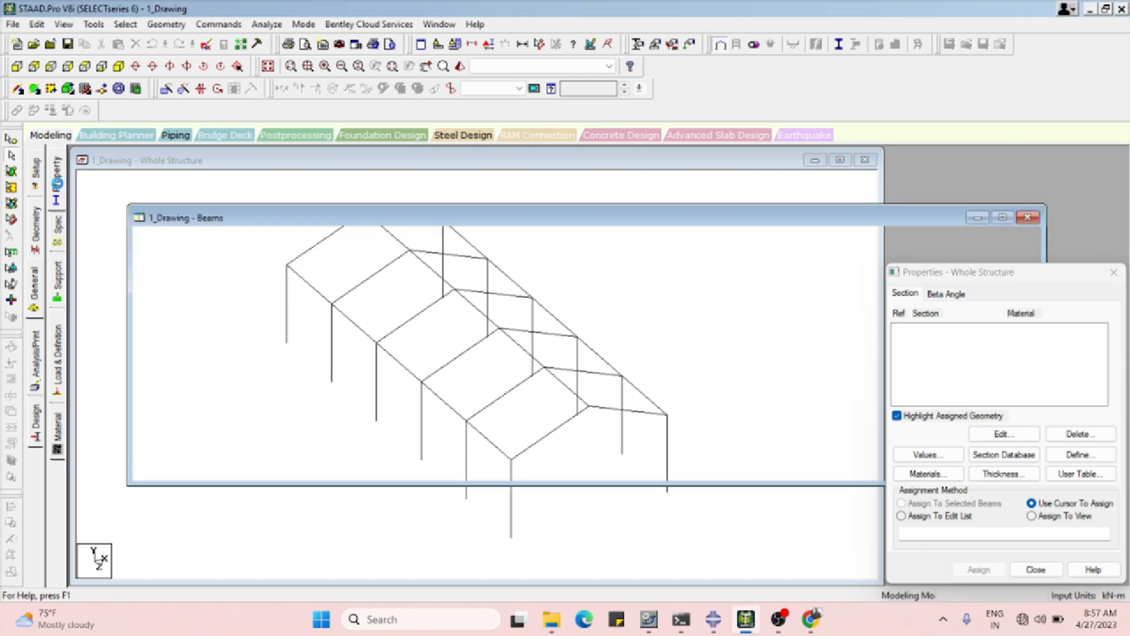
drag(1031, 277, 1034, 165)
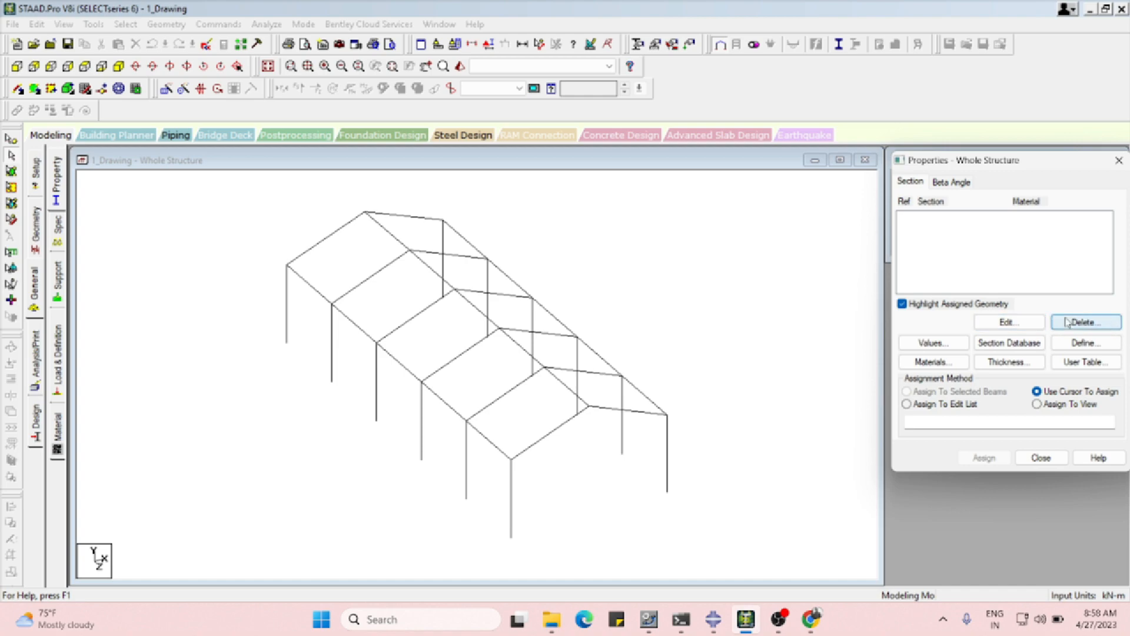
View the section property values table and close it
click(949, 342)
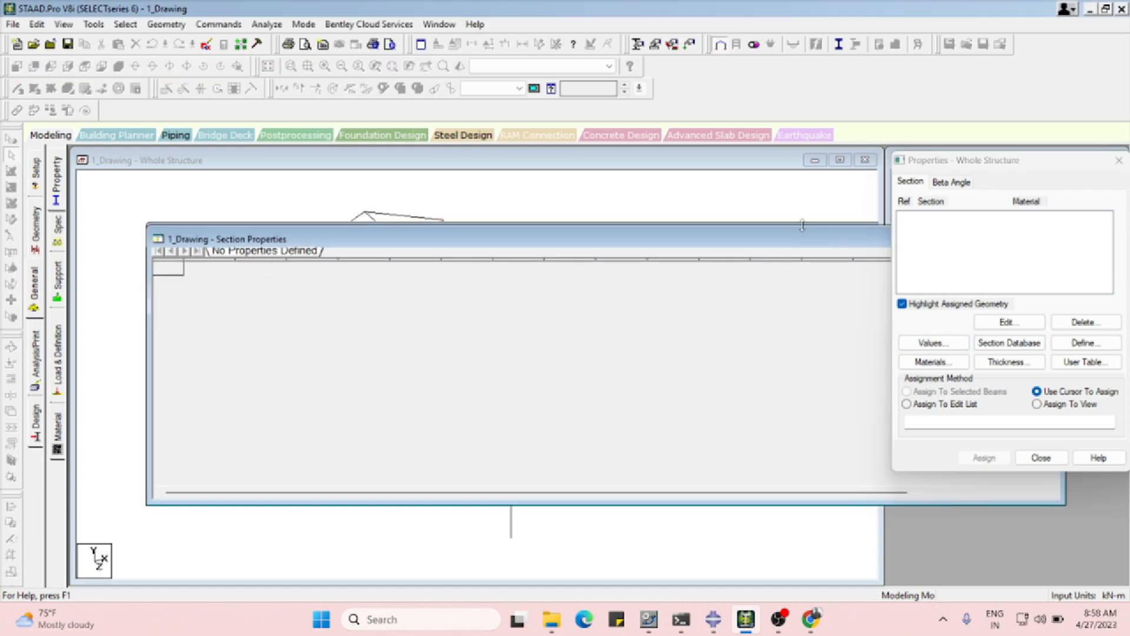
drag(797, 237, 699, 230)
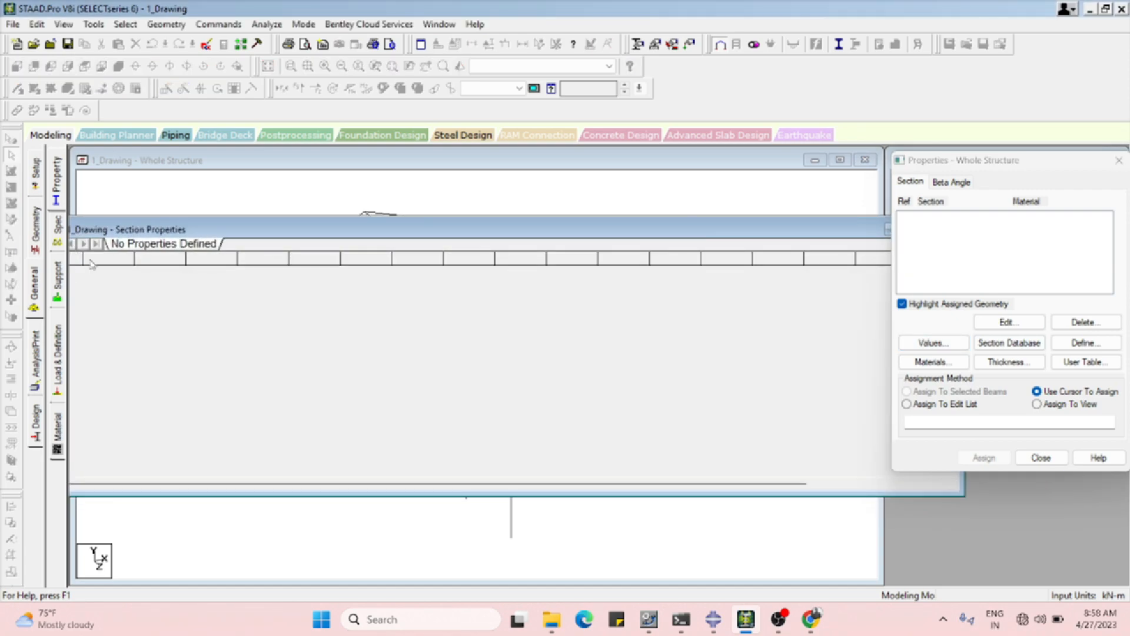
drag(586, 224, 447, 225)
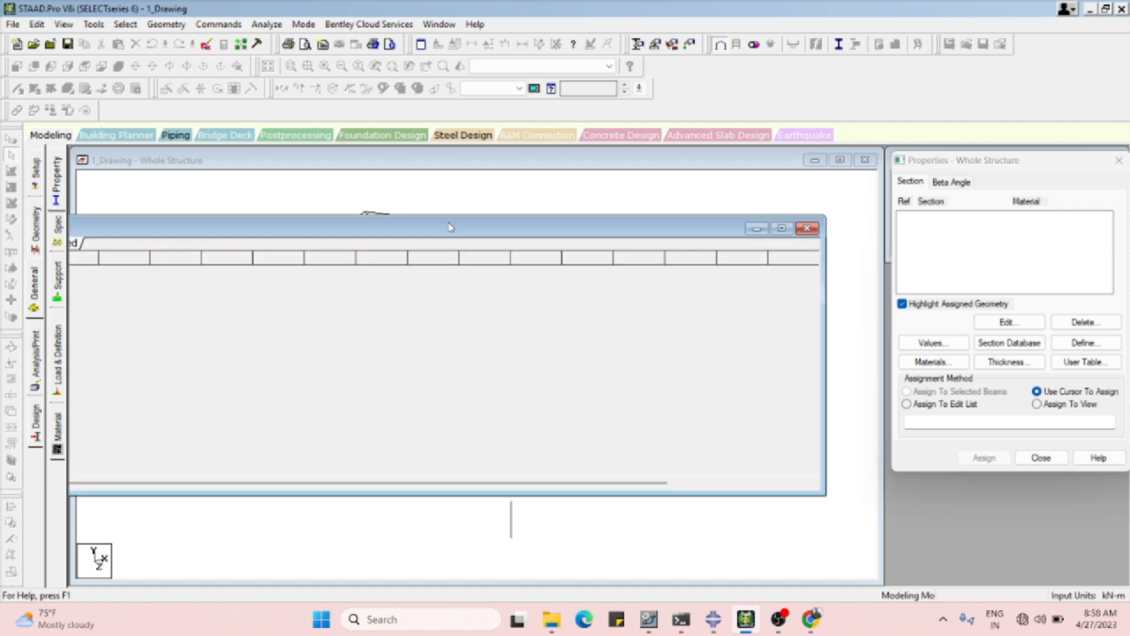
click(810, 234)
Open the section database and browse the American W Shape steel beams
click(987, 344)
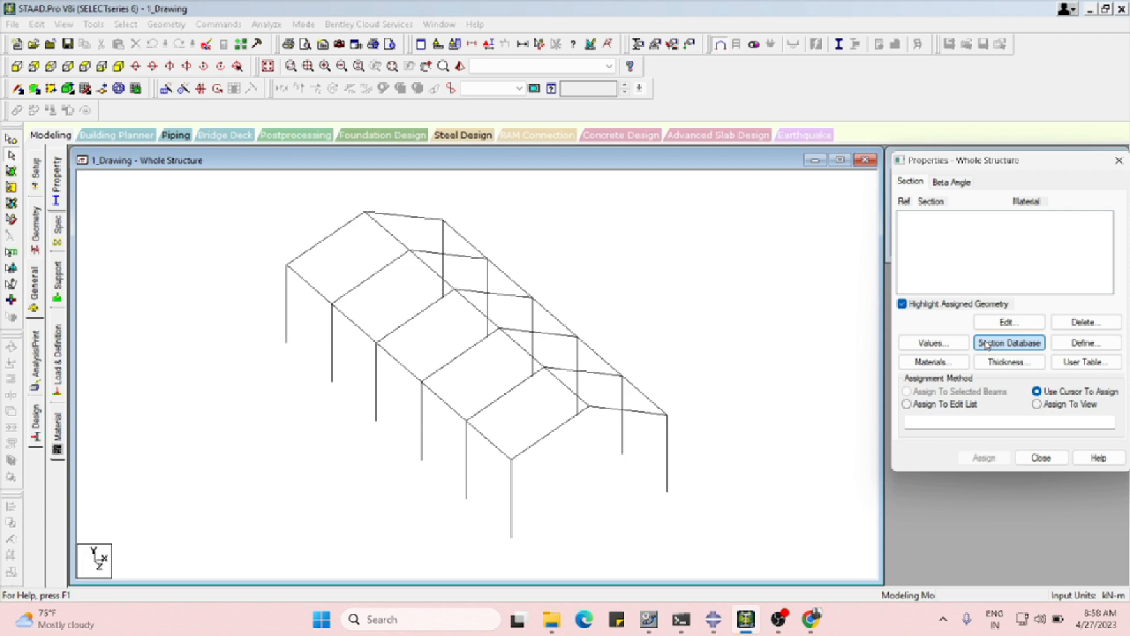
click(988, 346)
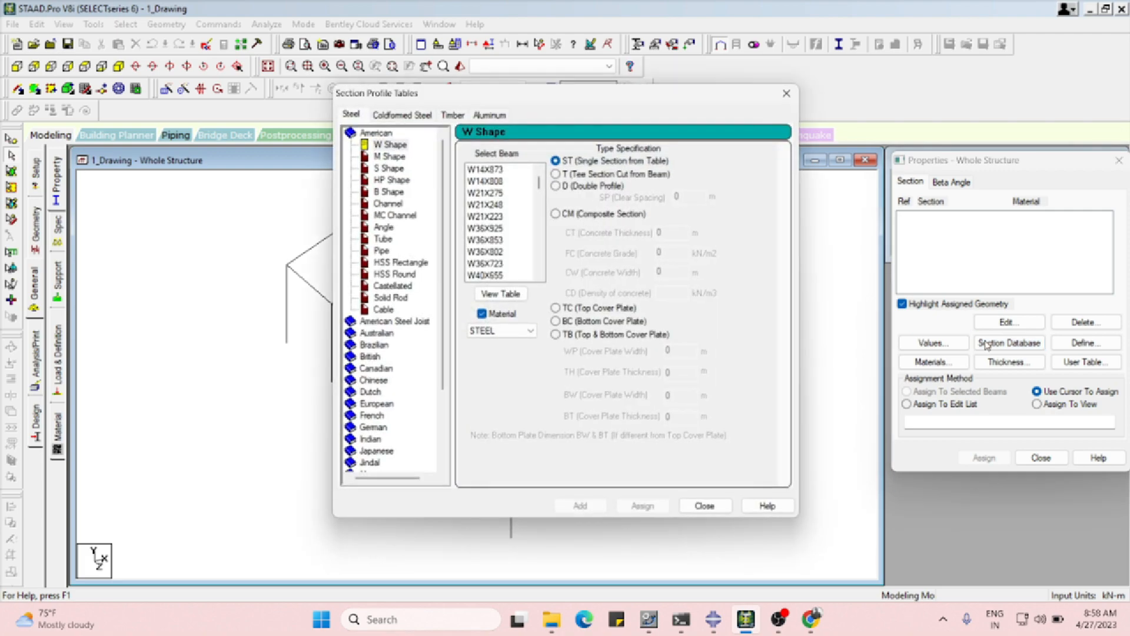
click(384, 147)
drag(540, 184, 541, 258)
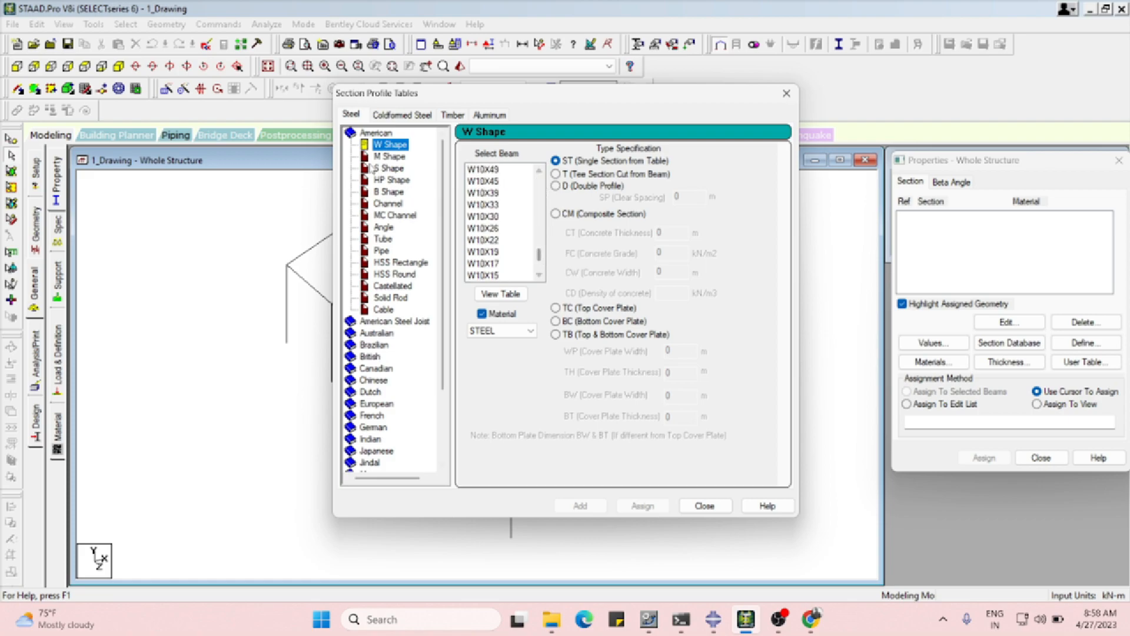
Collapse the American profiles and browse the Indian steel profiles from S Shape through Channel
double_click(353, 135)
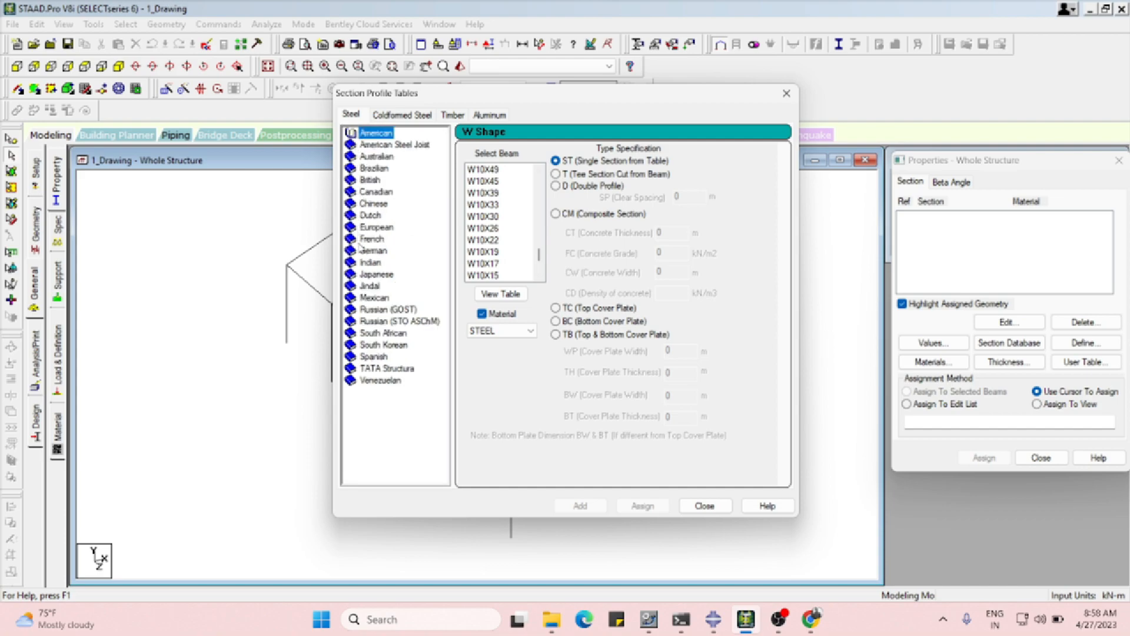
double_click(354, 265)
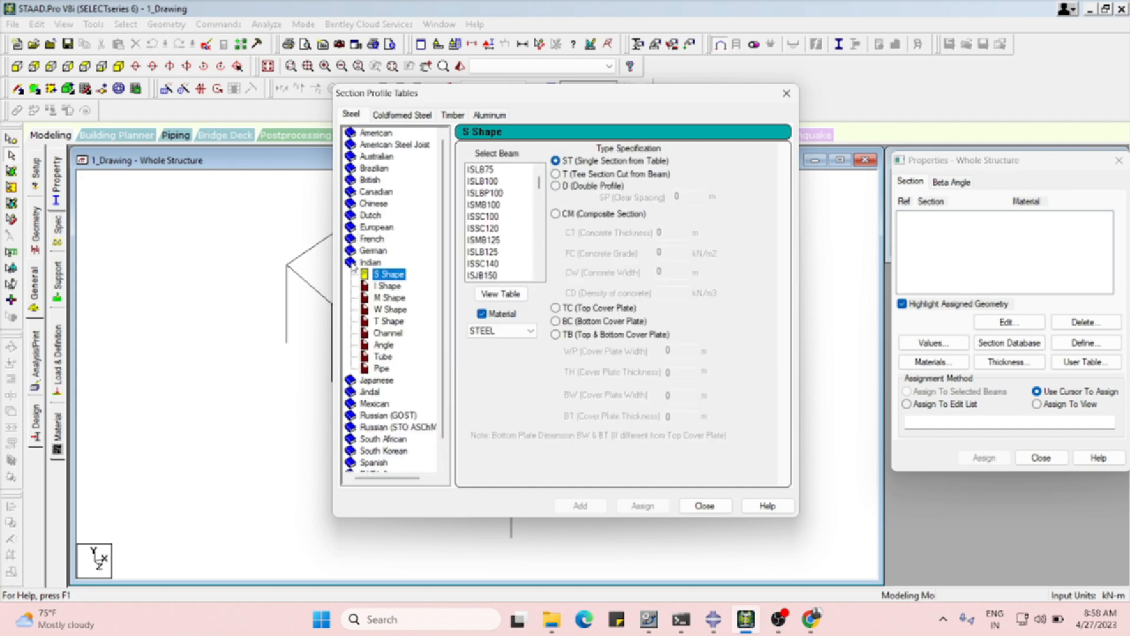
click(385, 287)
click(391, 300)
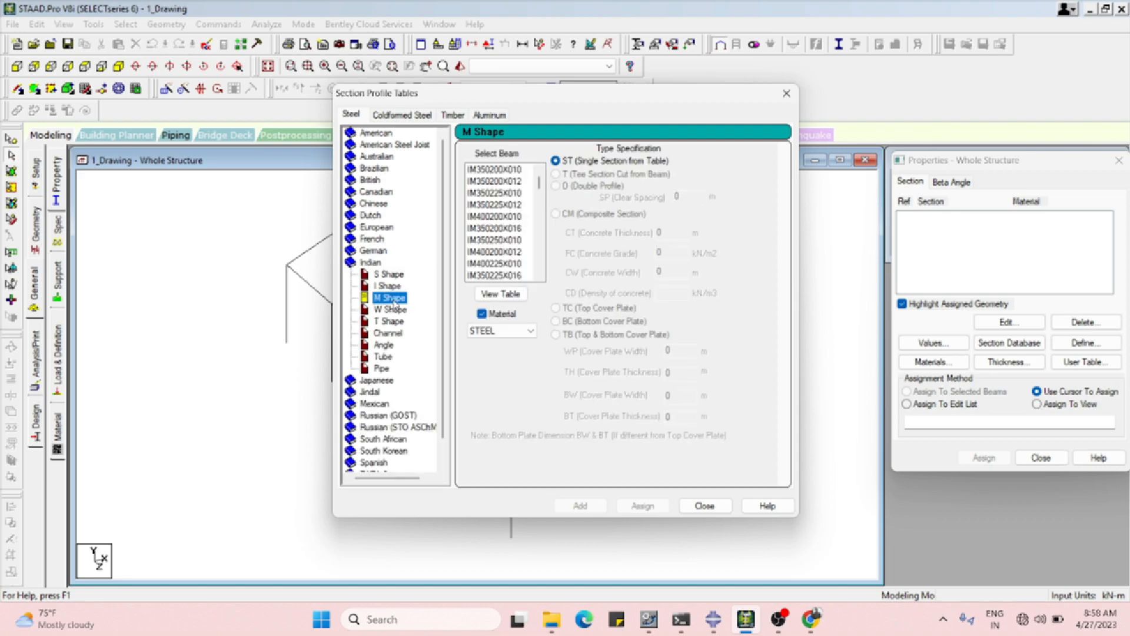
click(398, 311)
click(397, 322)
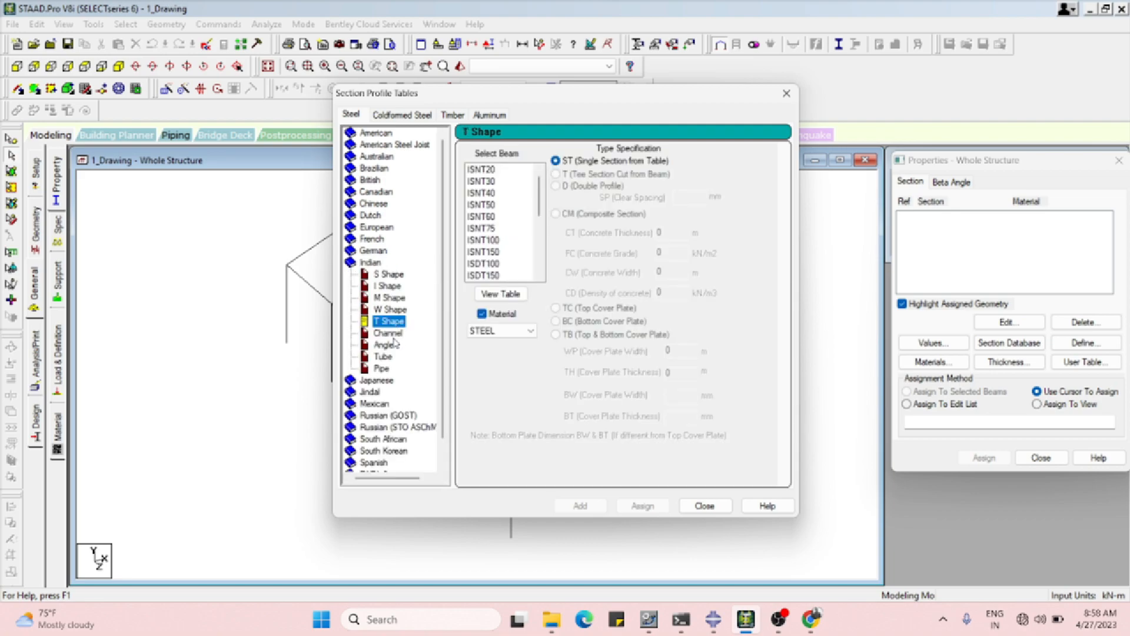
click(393, 336)
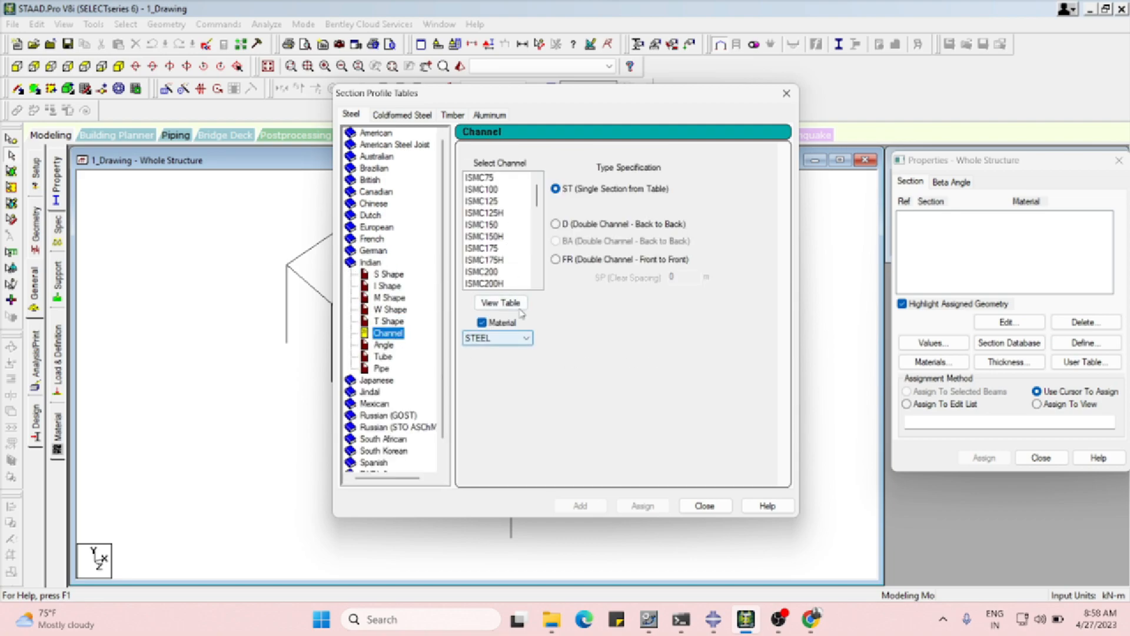
Switch the Indian channel's material to CONCRETE and back to STEEL
click(519, 340)
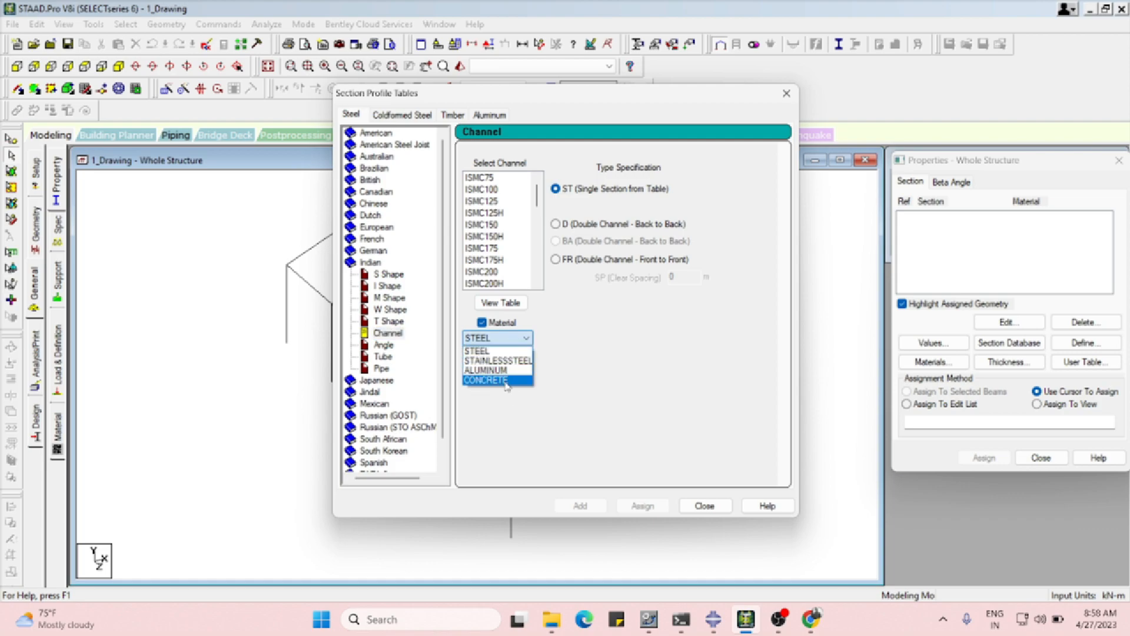
click(505, 381)
click(507, 340)
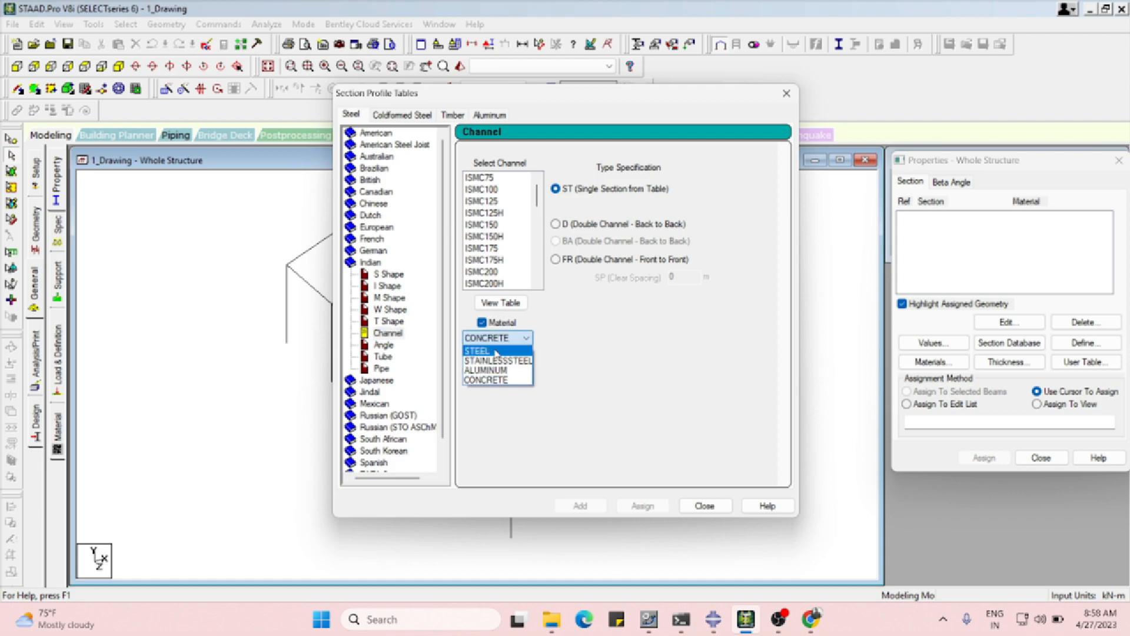
click(496, 352)
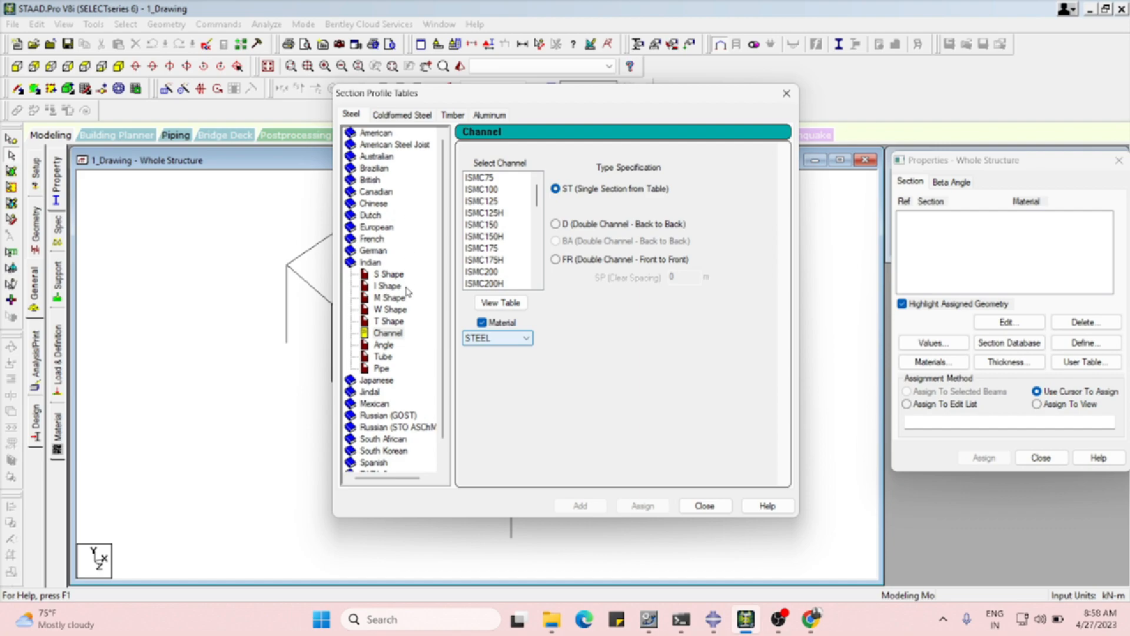
Examine the cold-formed steel, timber and aluminum section tables and close the section database
click(411, 116)
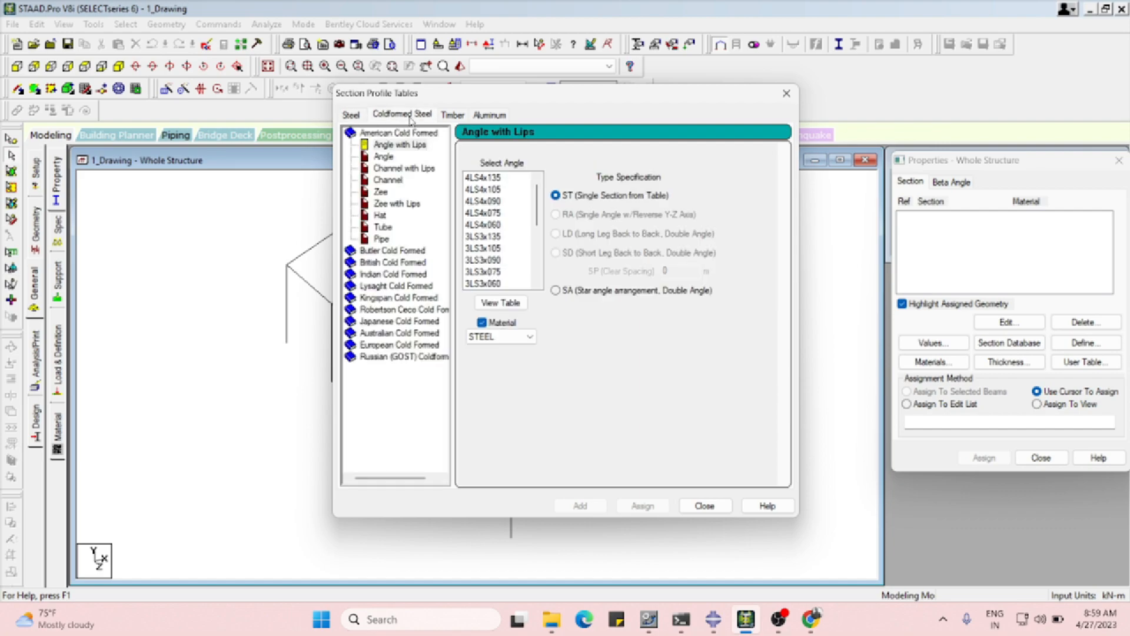
click(454, 116)
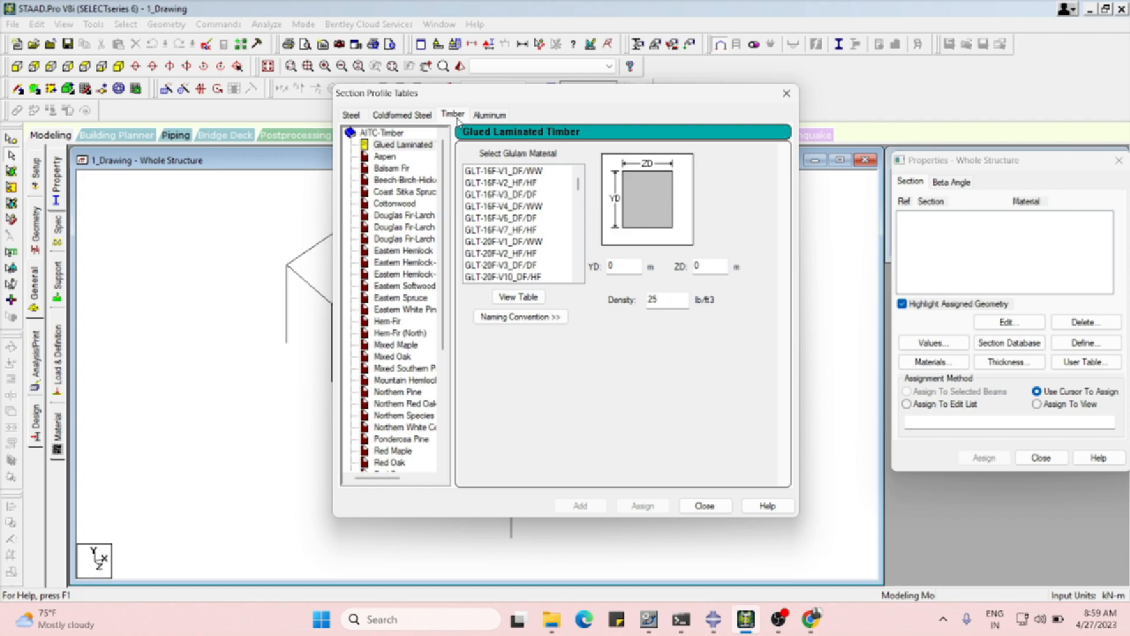
click(483, 116)
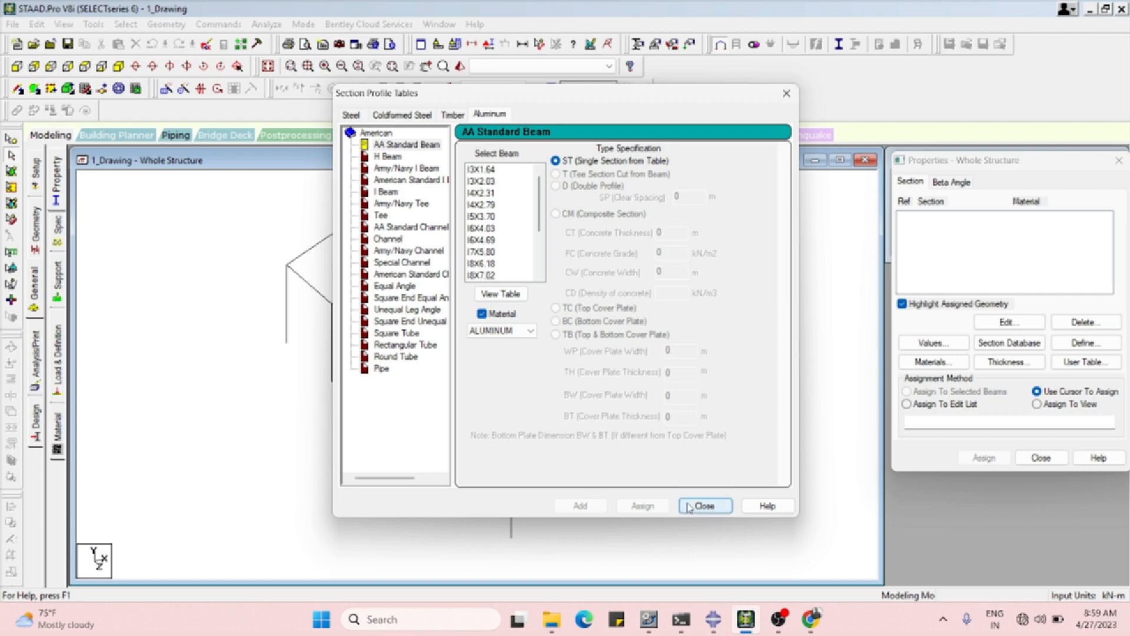
click(690, 507)
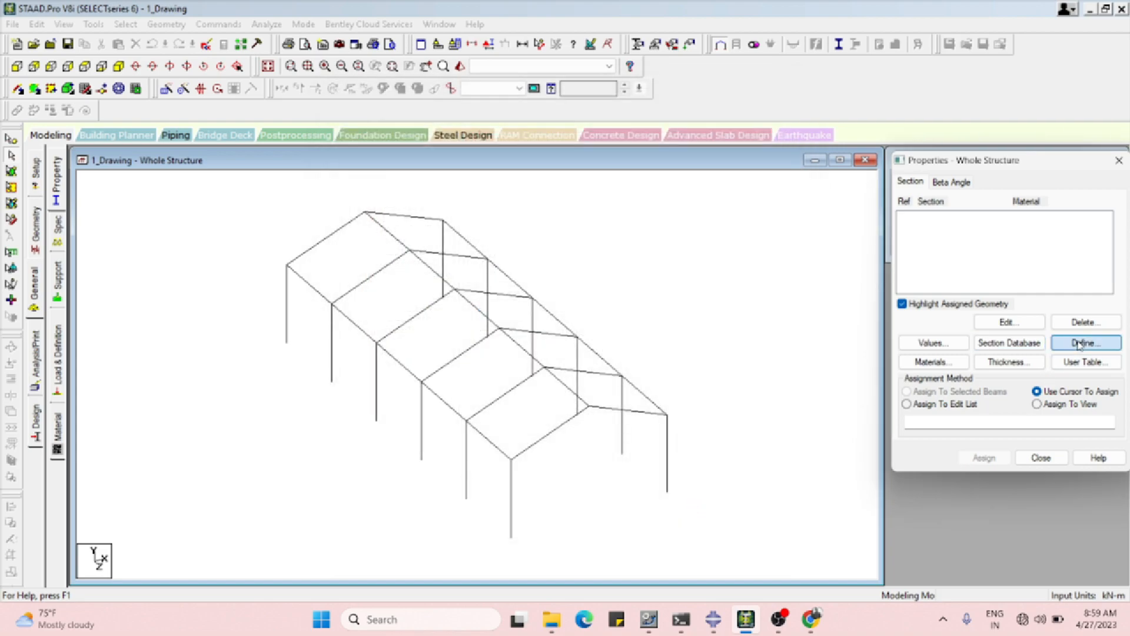
Define and add a rectangular CONCRETE section with YD 0.200 m and ZD 0.200 m, and select it in the section list
click(1081, 343)
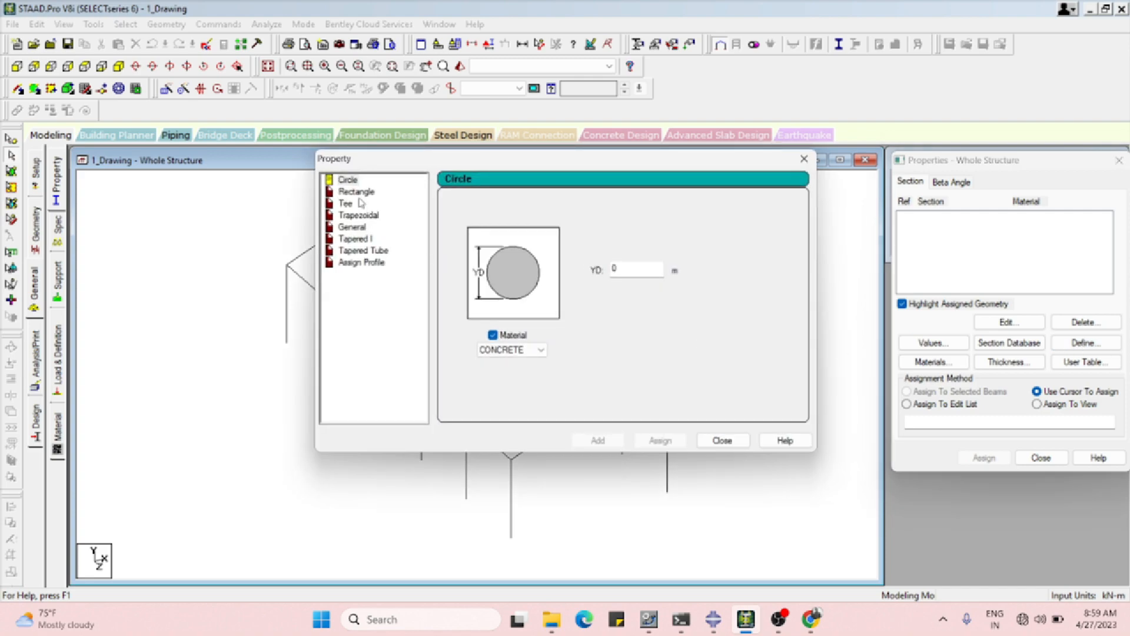
click(358, 193)
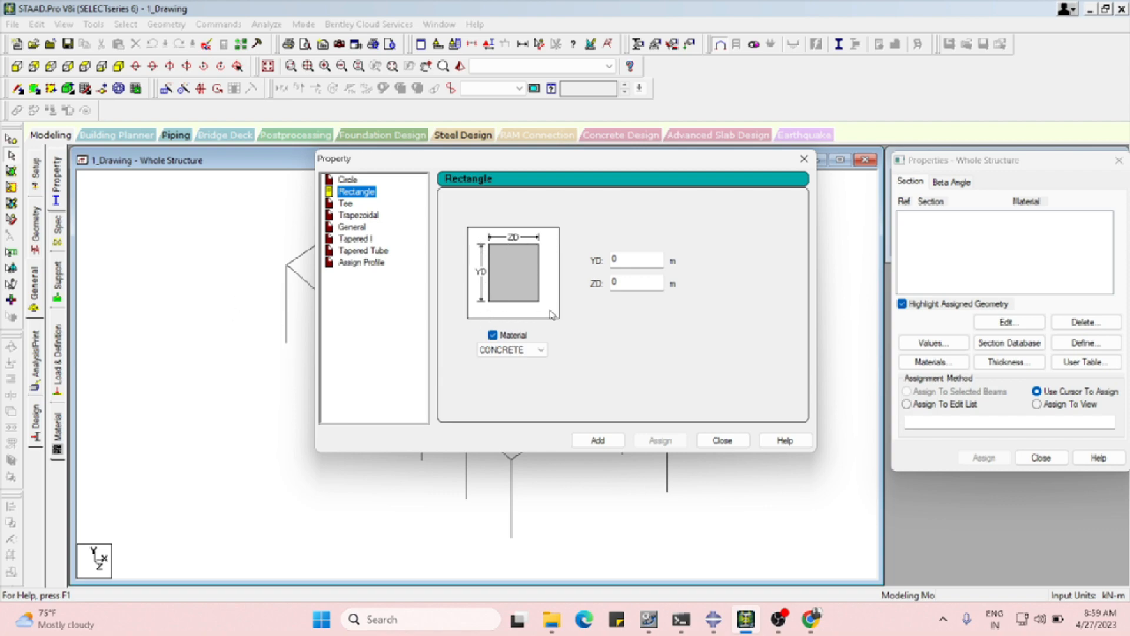
click(626, 262)
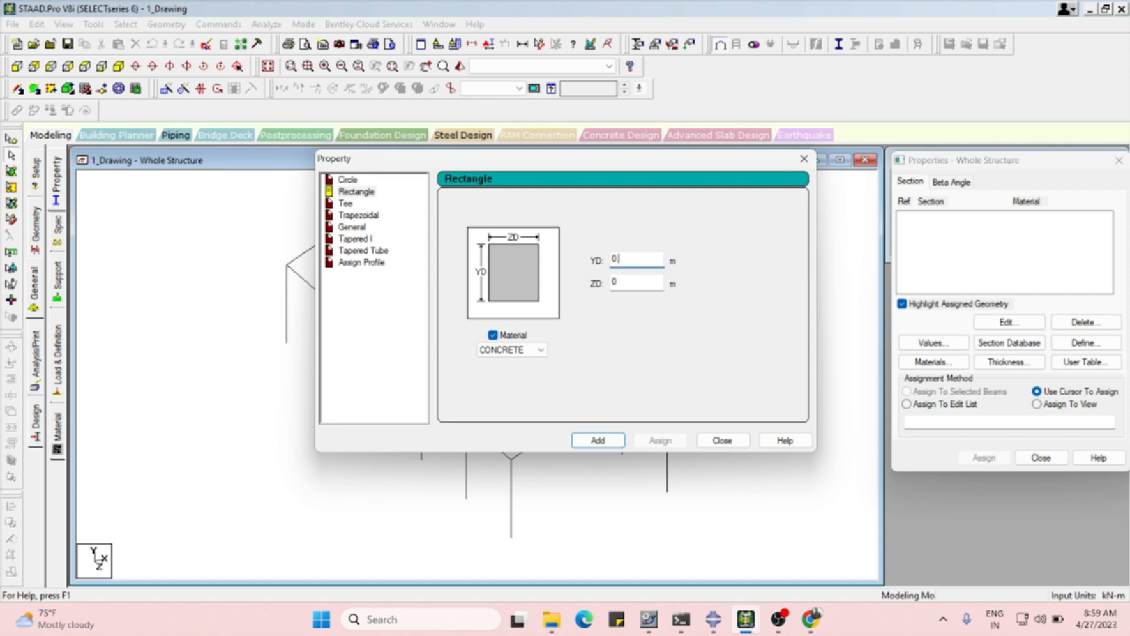
text(.2)
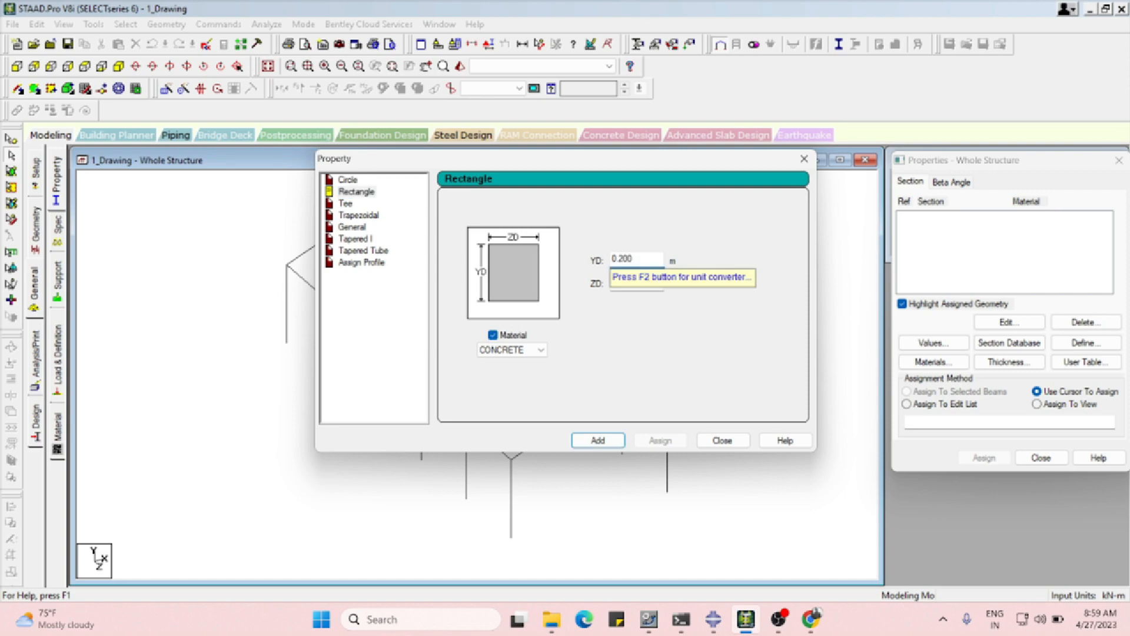
click(633, 281)
text(.200)
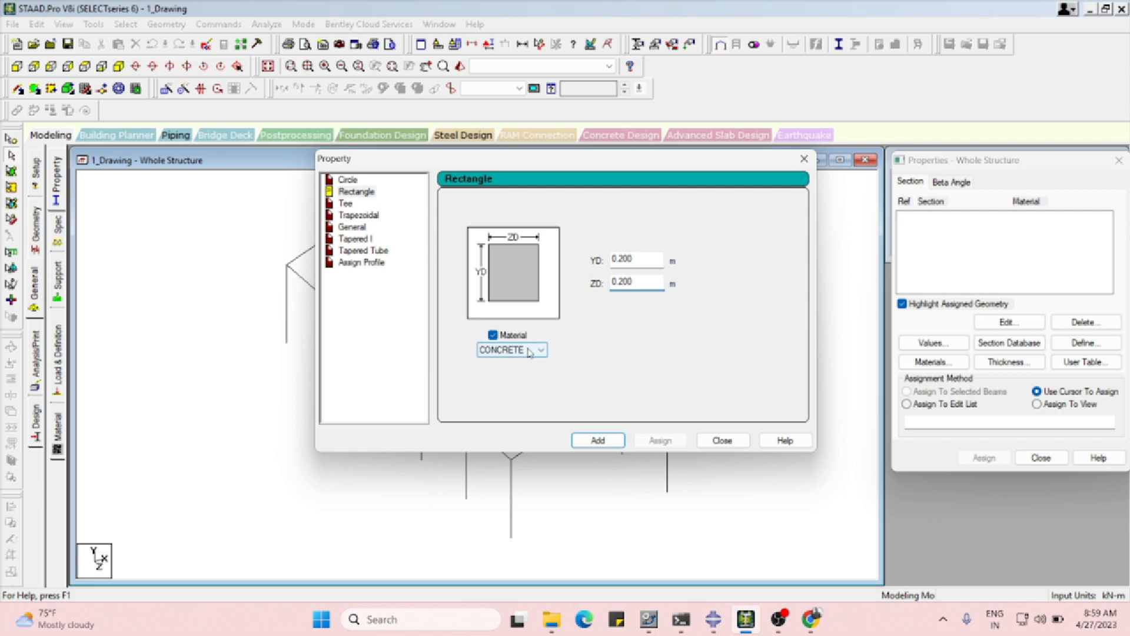
click(507, 352)
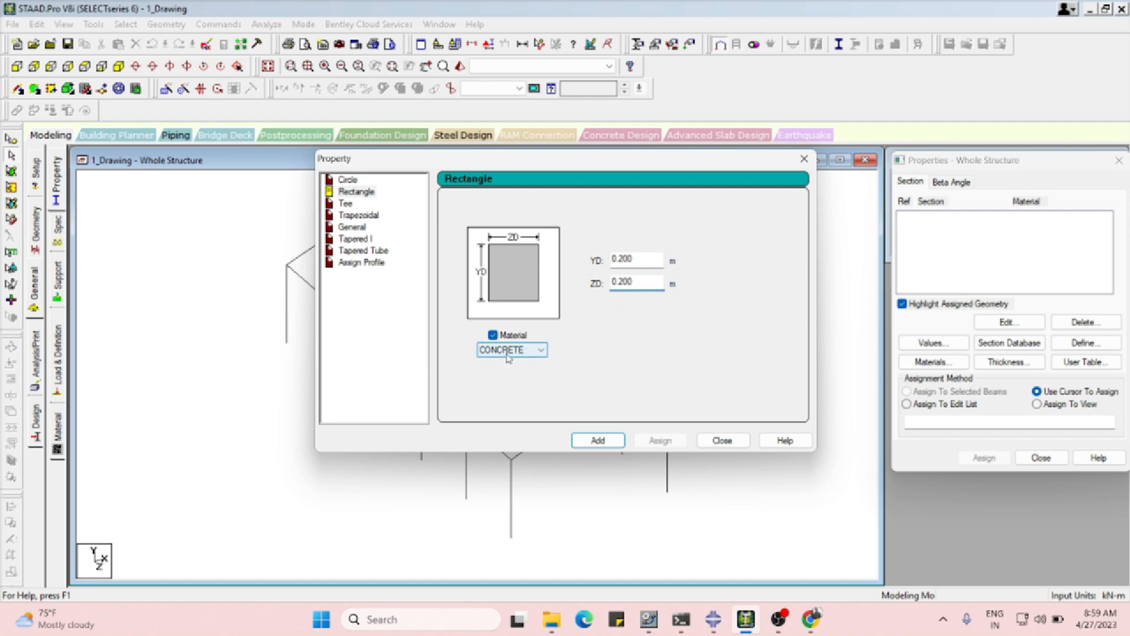
click(598, 441)
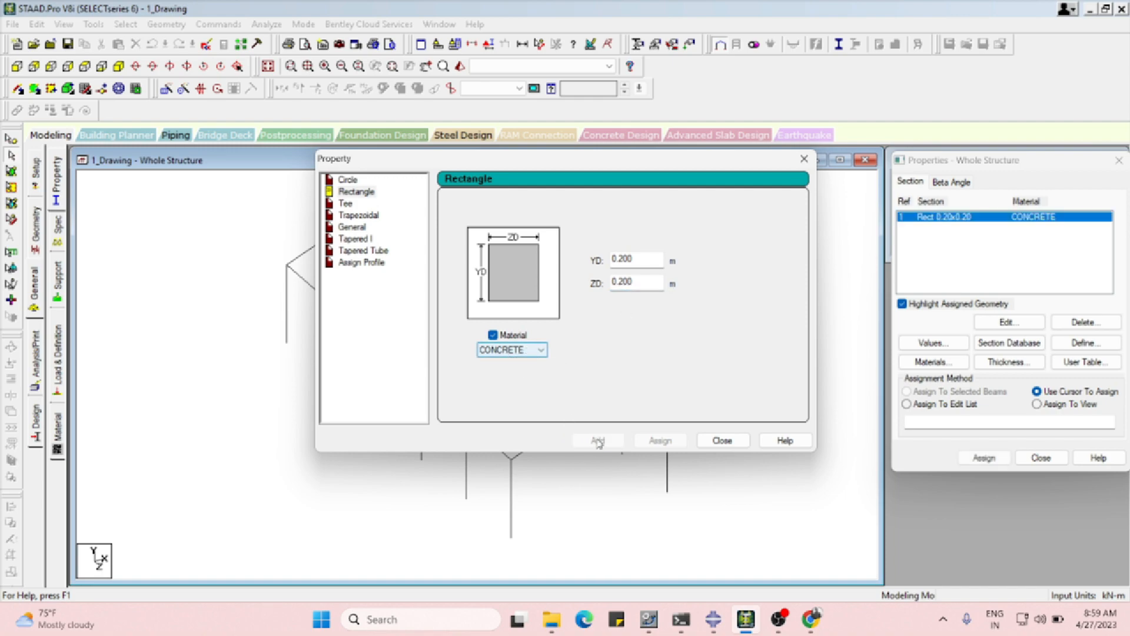
click(804, 158)
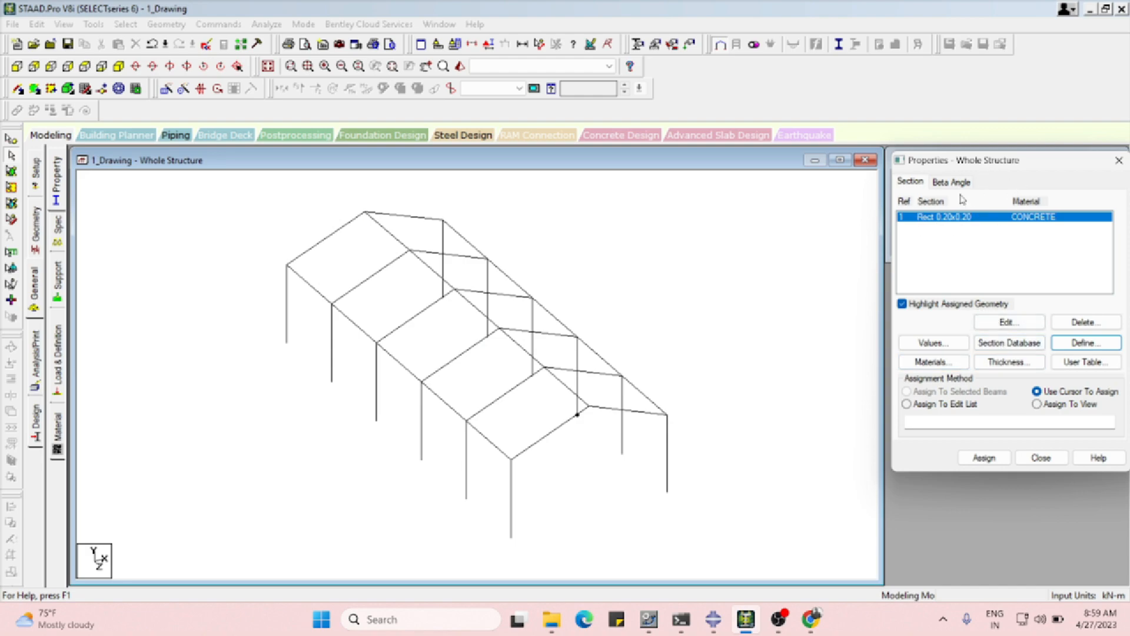
click(956, 217)
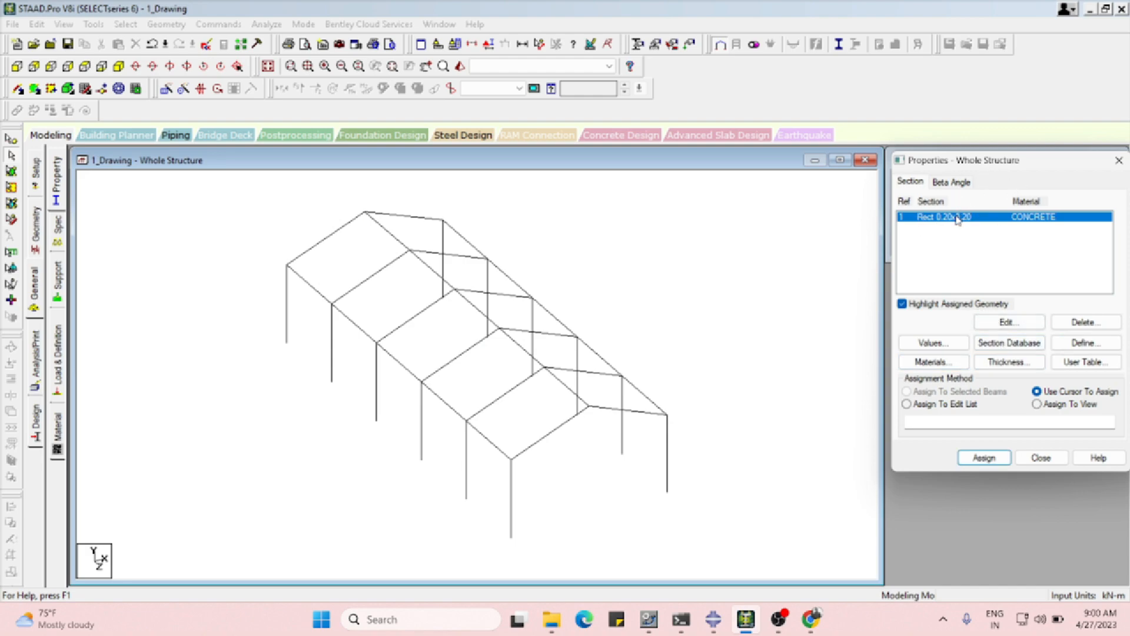
Define and add a rectangular CONCRETE section with YD 0.300 m and ZD 0.300 m
click(1086, 345)
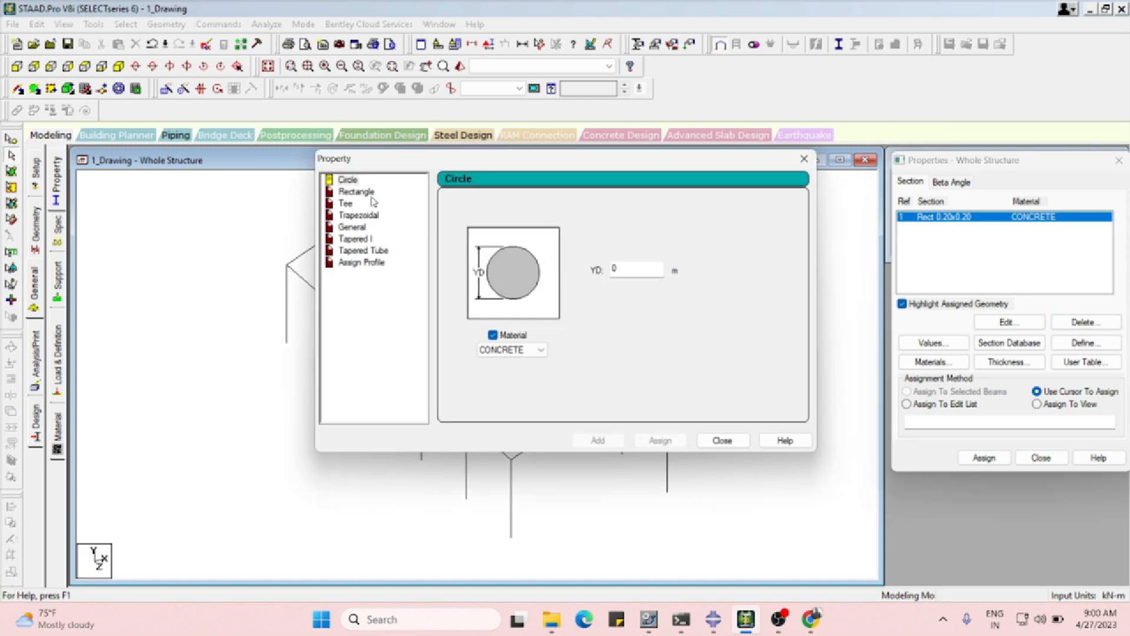
click(366, 193)
click(631, 261)
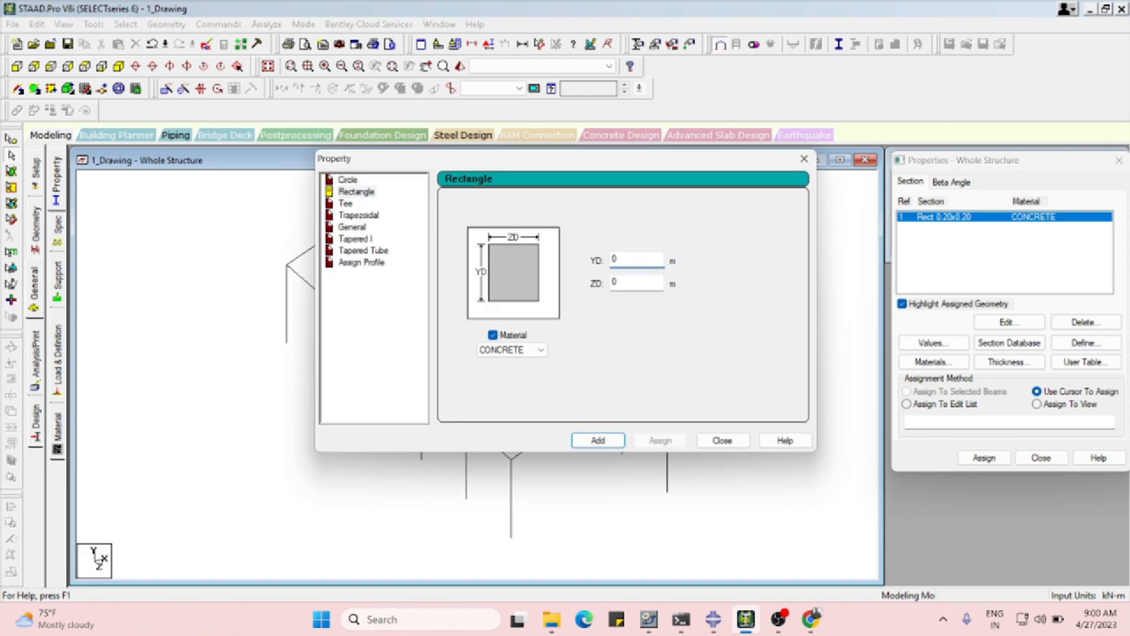
text(.300)
click(635, 283)
text(.300)
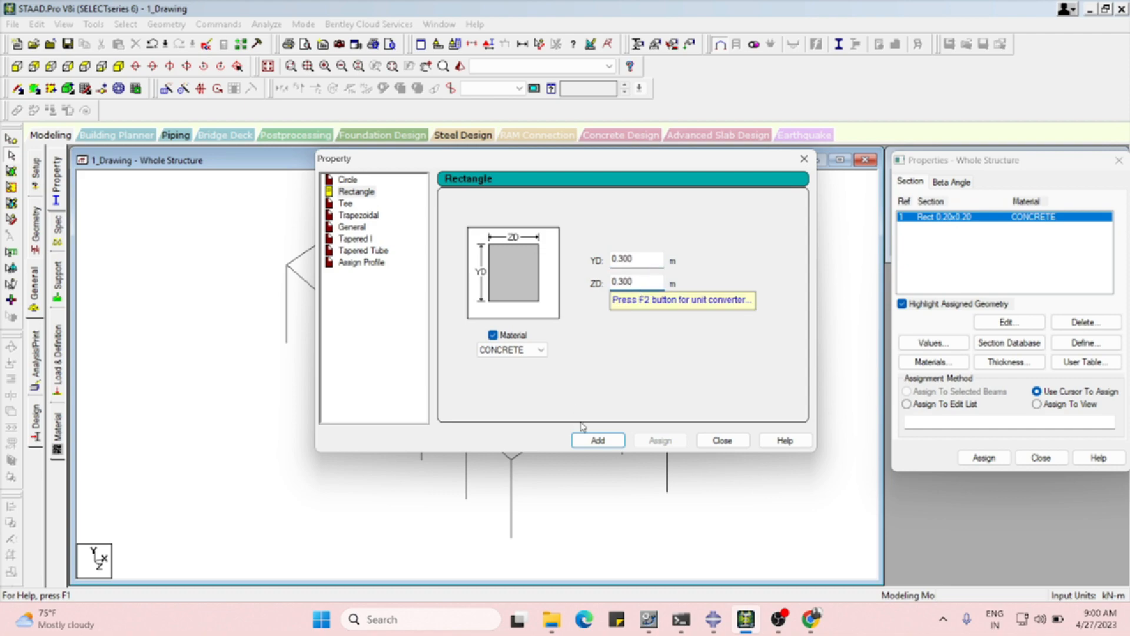
click(599, 441)
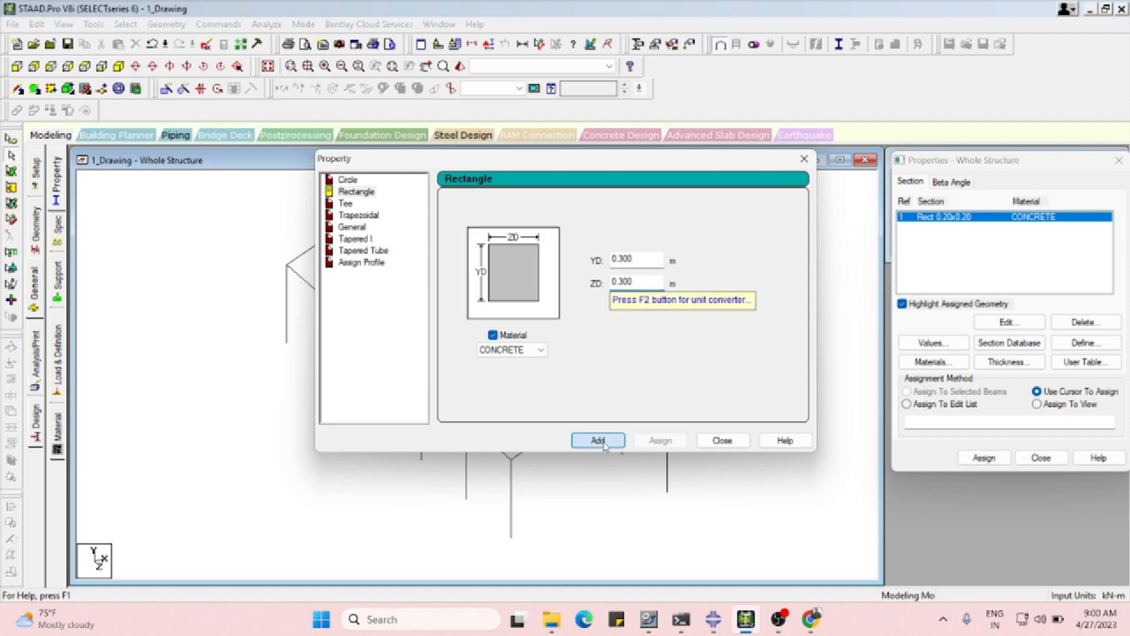
click(804, 159)
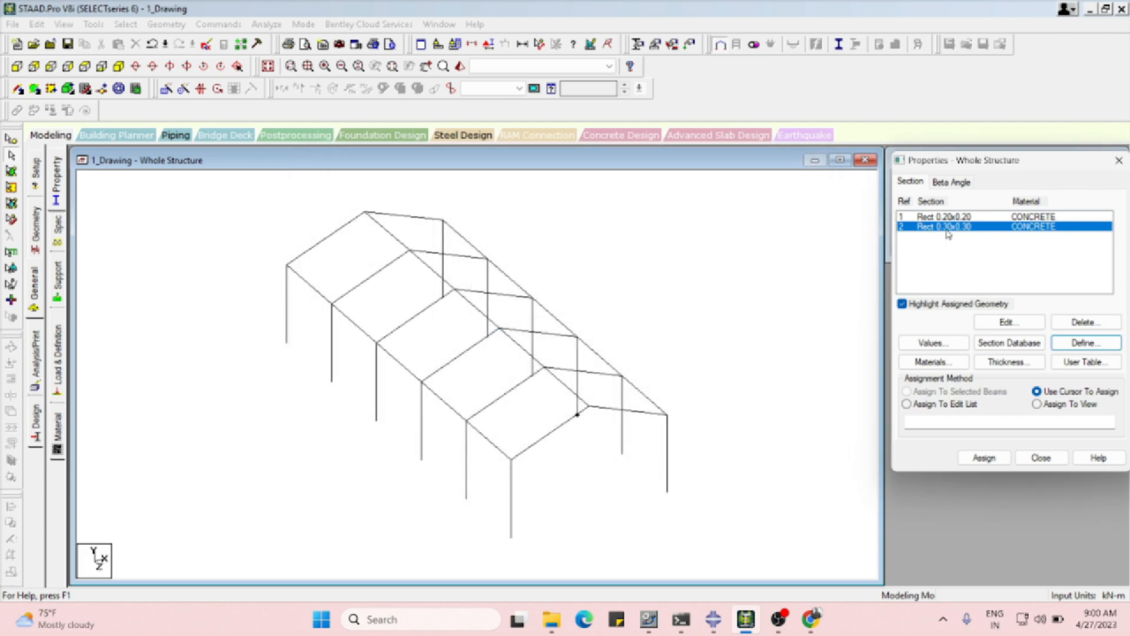
Assign the Rect 0.20x0.20 section to every member of the structure using the Assign To View method
click(943, 218)
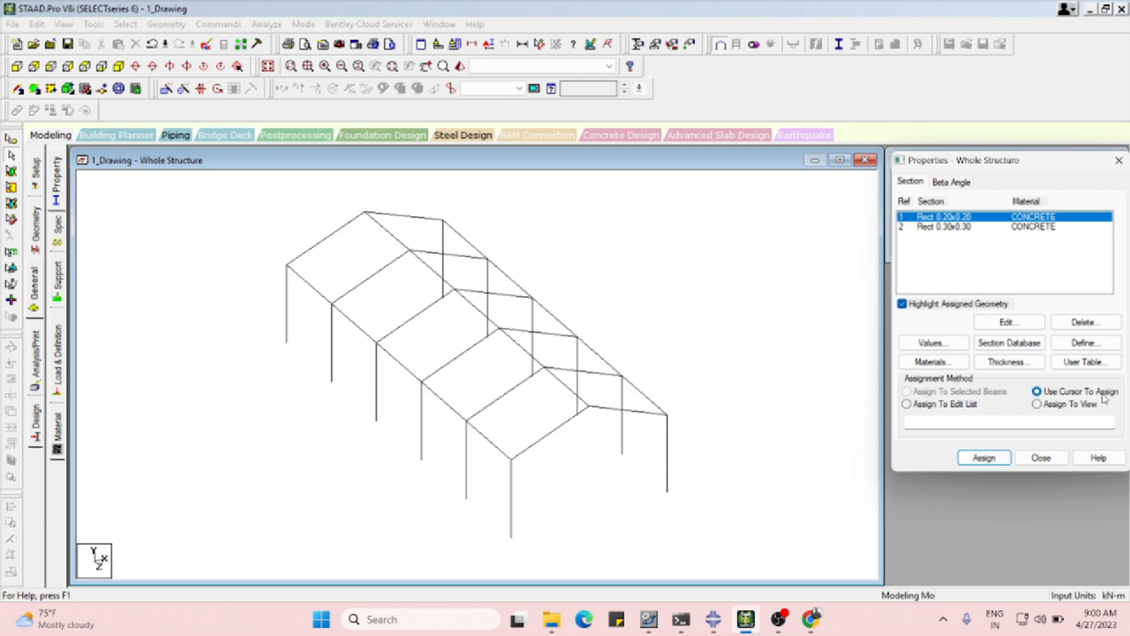
click(1037, 404)
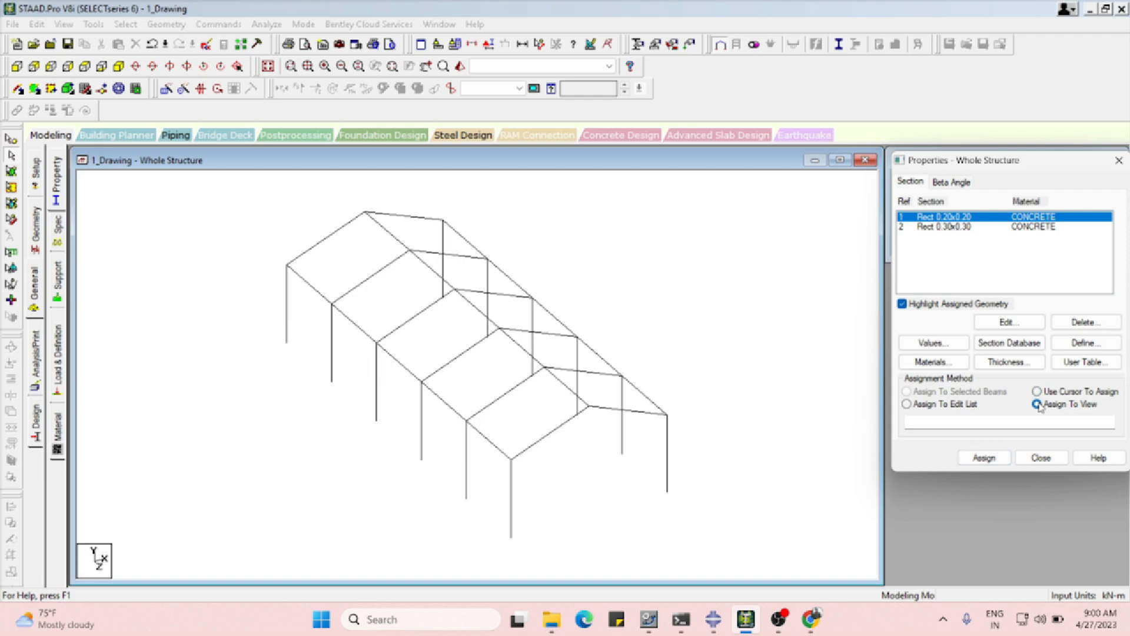
click(984, 459)
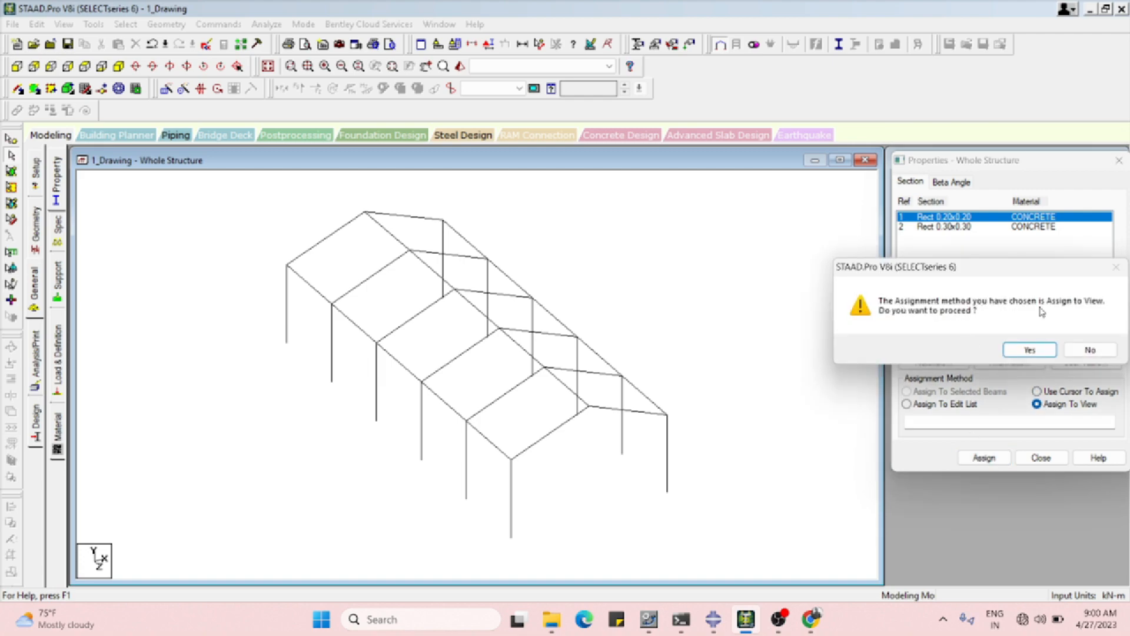
click(1030, 350)
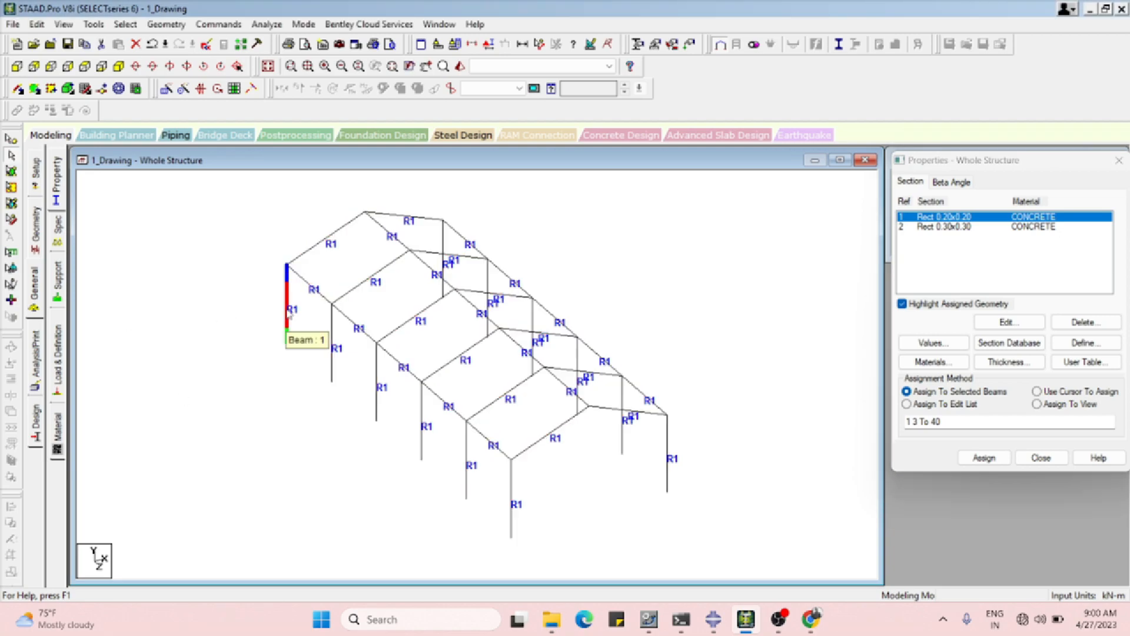
Inspect the geometry details of corner column beam 1 and measure its length between its end nodes
double_click(287, 312)
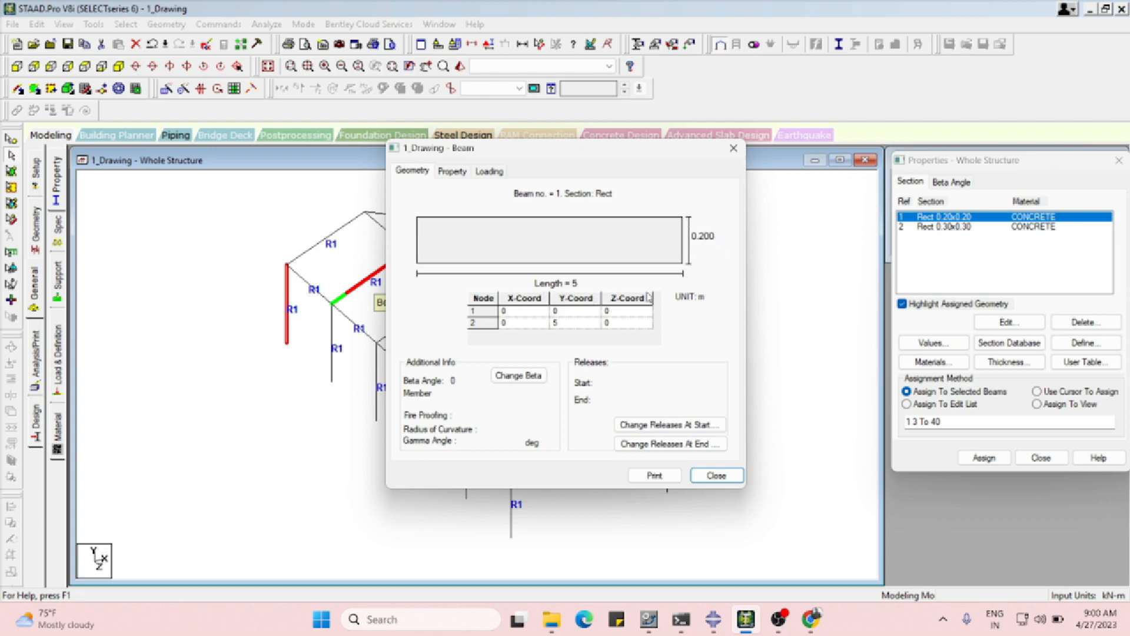
drag(611, 148, 596, 207)
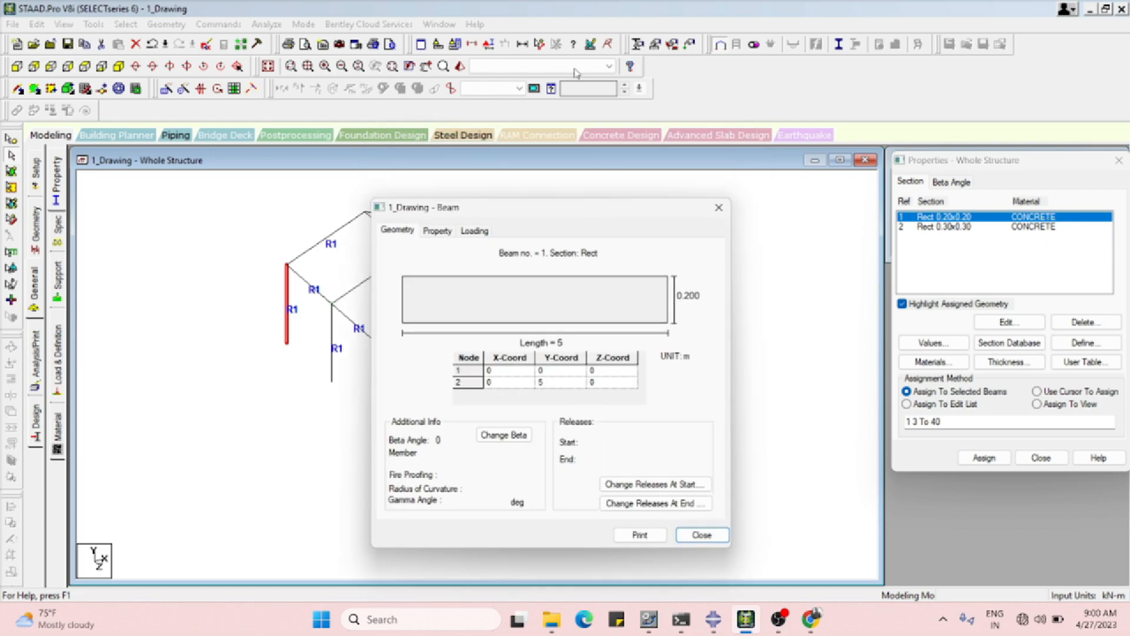
click(539, 44)
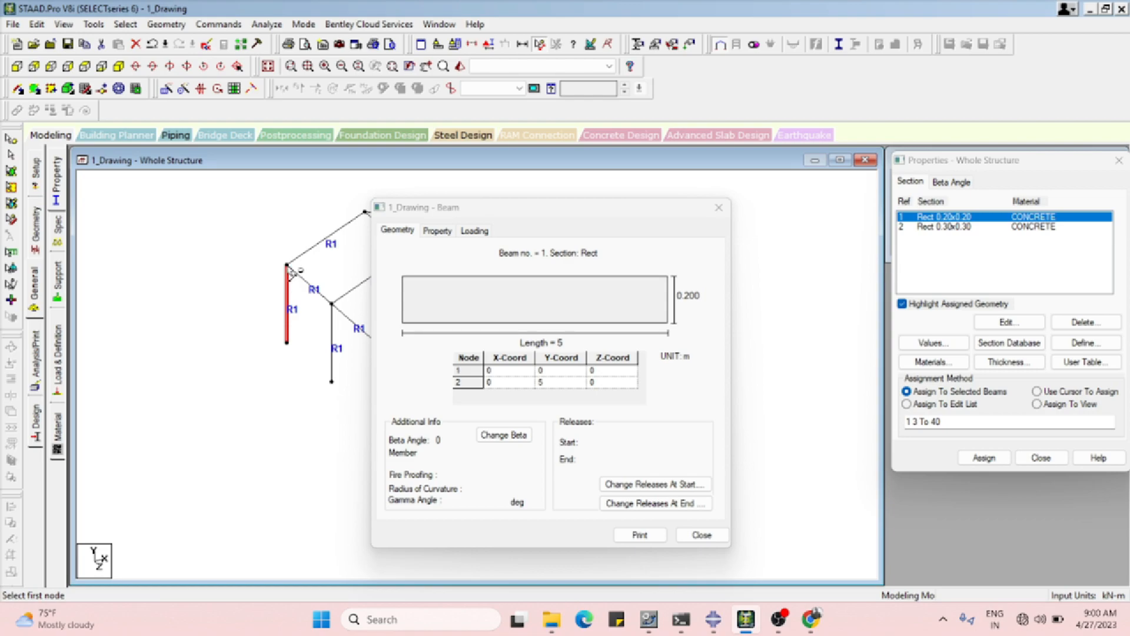
click(287, 265)
click(286, 343)
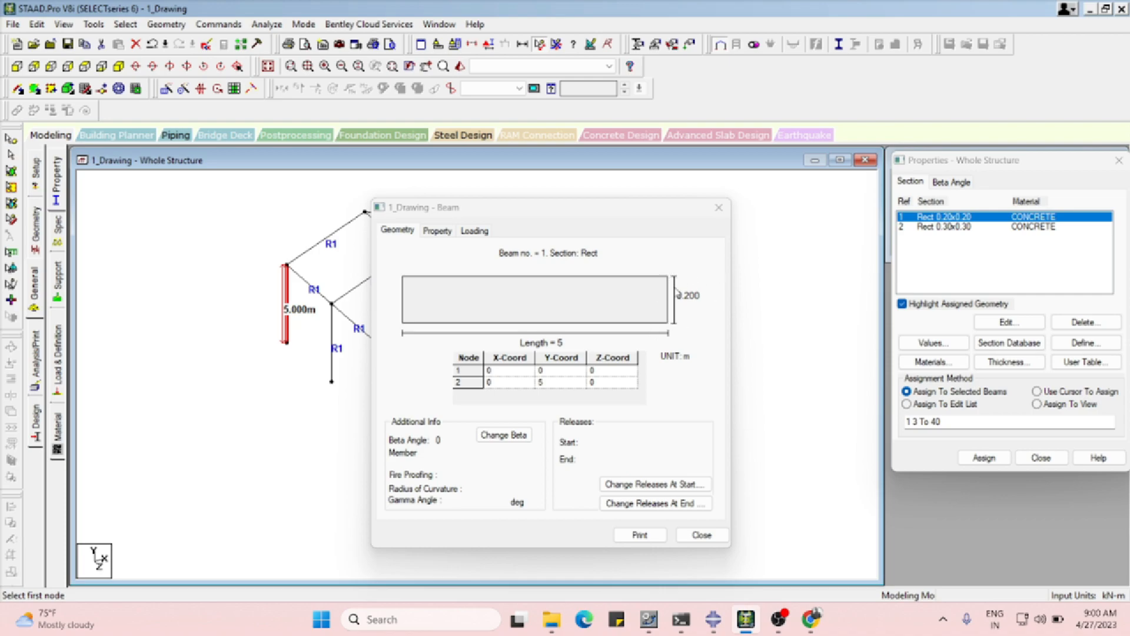
click(719, 208)
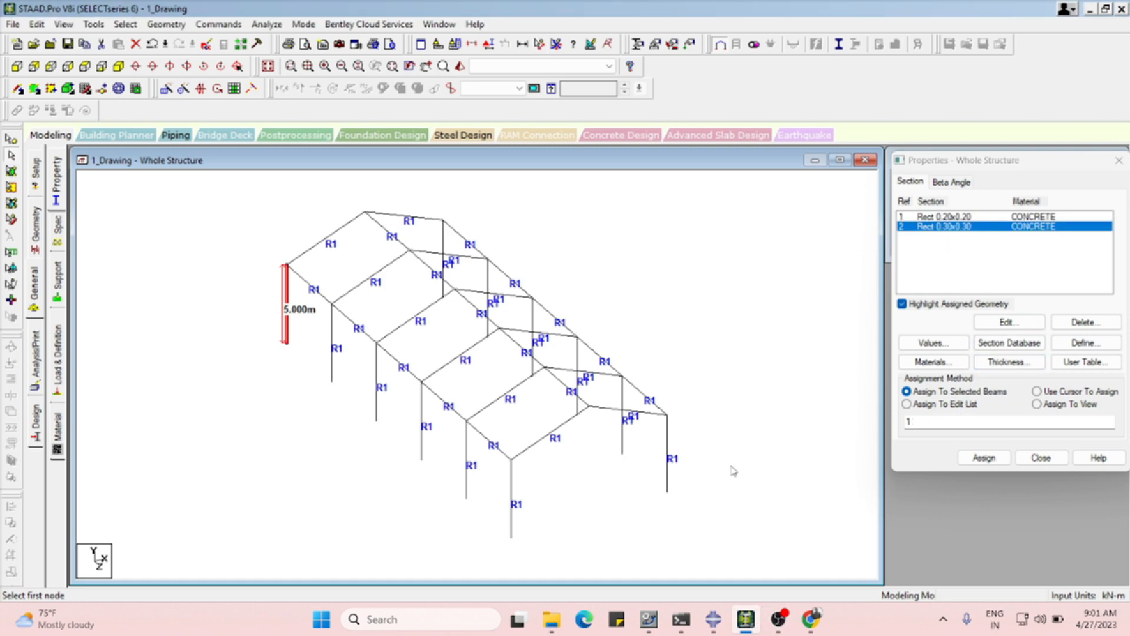
Assign the Rect 0.30x0.30 section to corner column beam 1 as a selected beam and check its geometry details
click(926, 218)
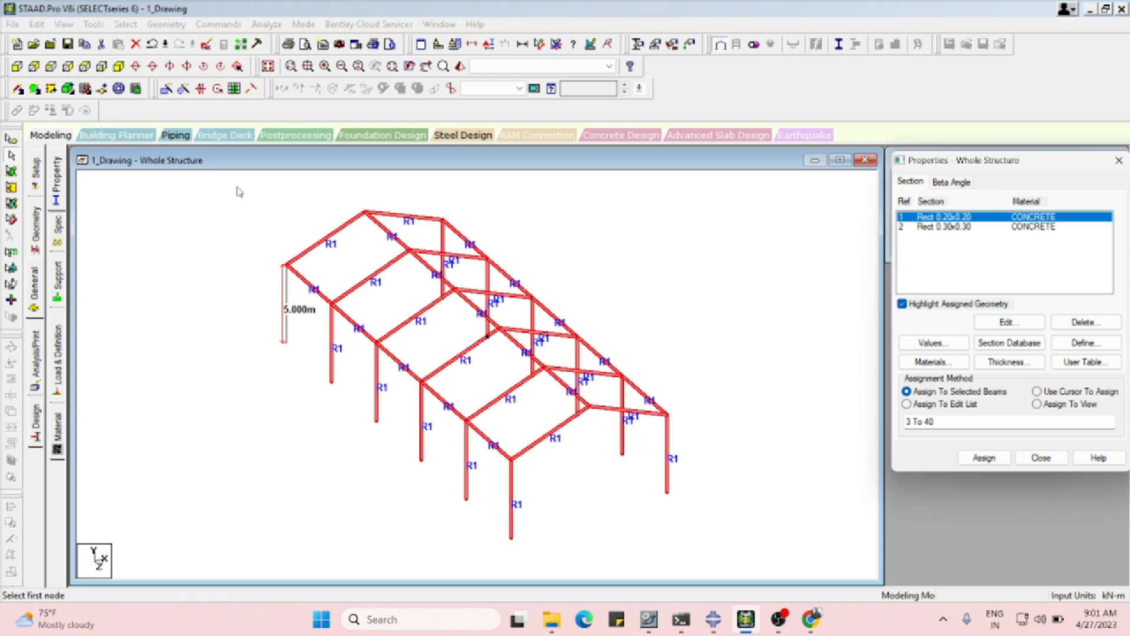
click(928, 228)
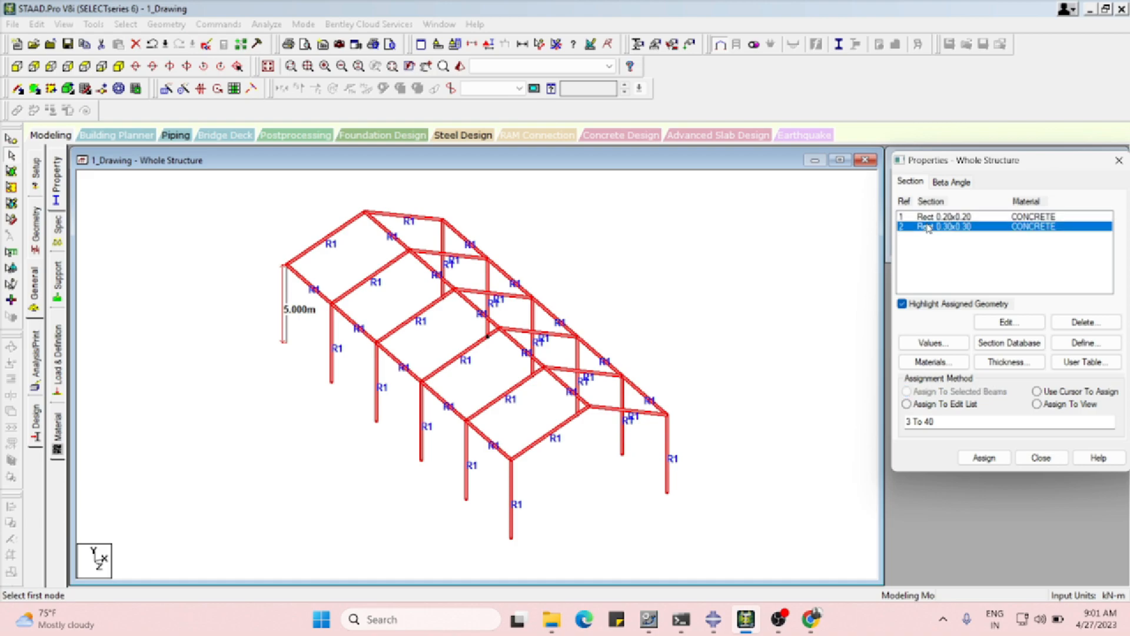
drag(262, 249, 309, 376)
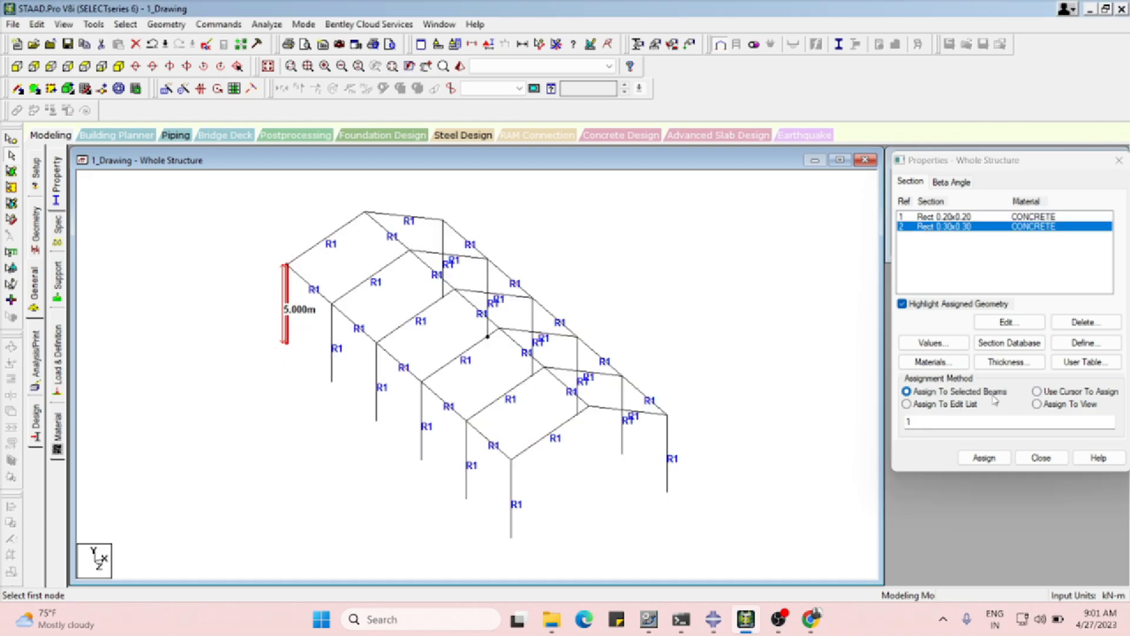
click(983, 458)
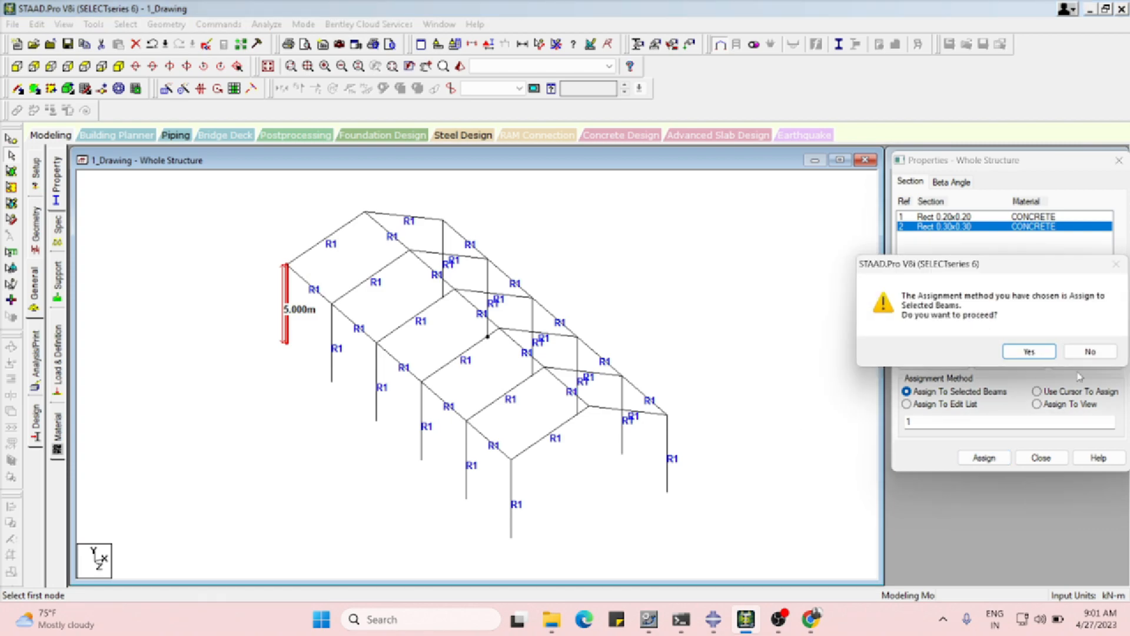
click(1030, 352)
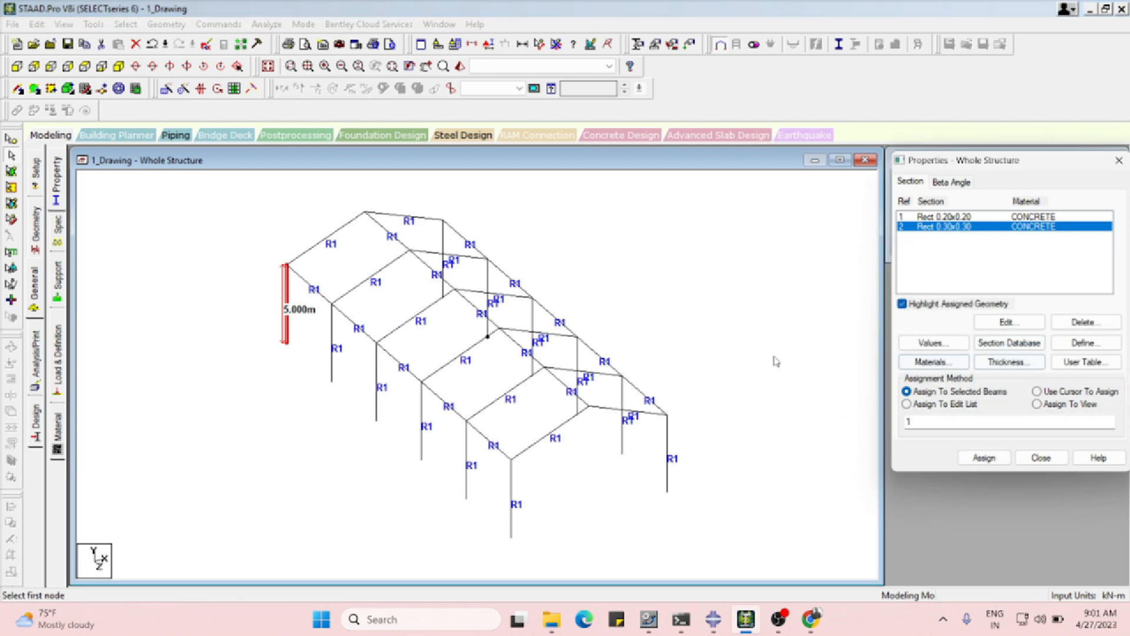
double_click(285, 297)
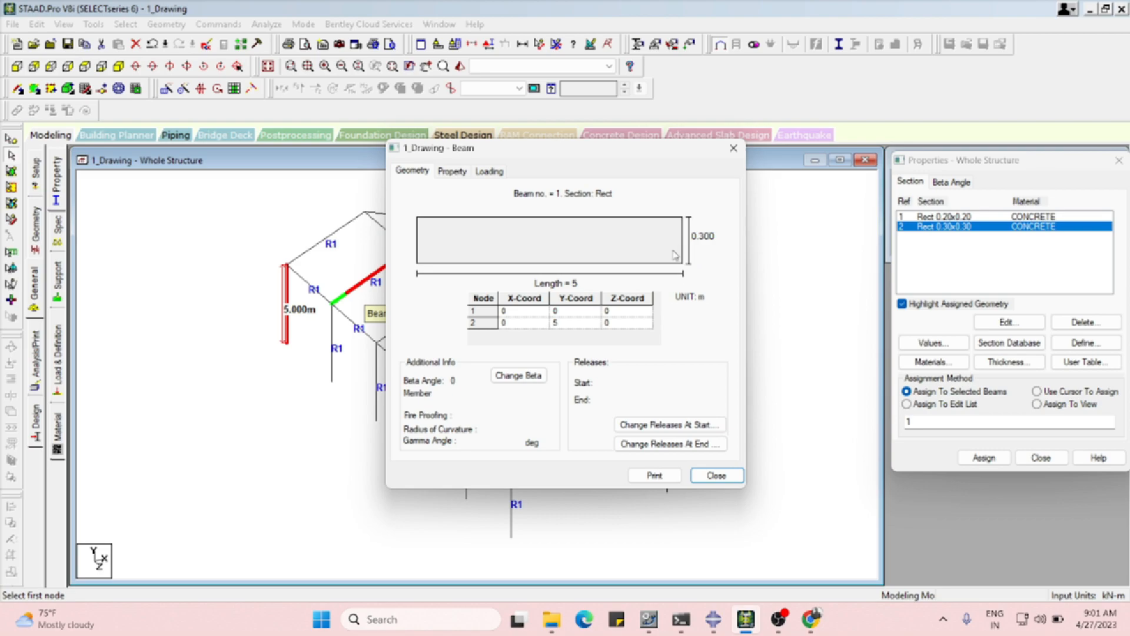
click(733, 148)
Examine the table of material properties for aluminum, concrete, stainless steel and steel, and close it
click(957, 366)
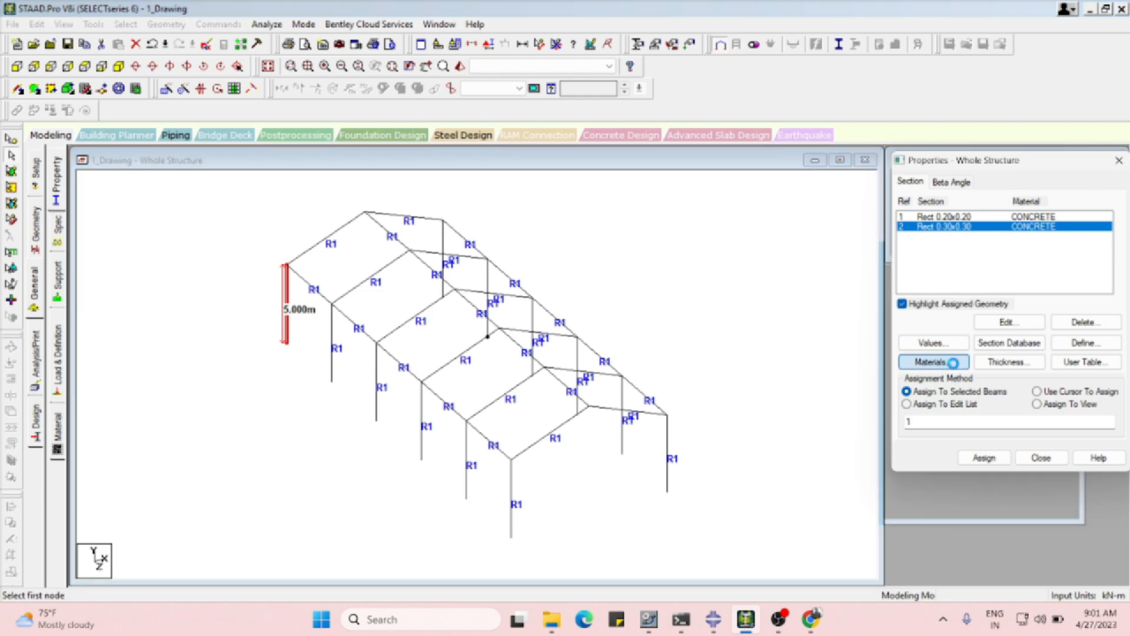
drag(725, 259, 641, 249)
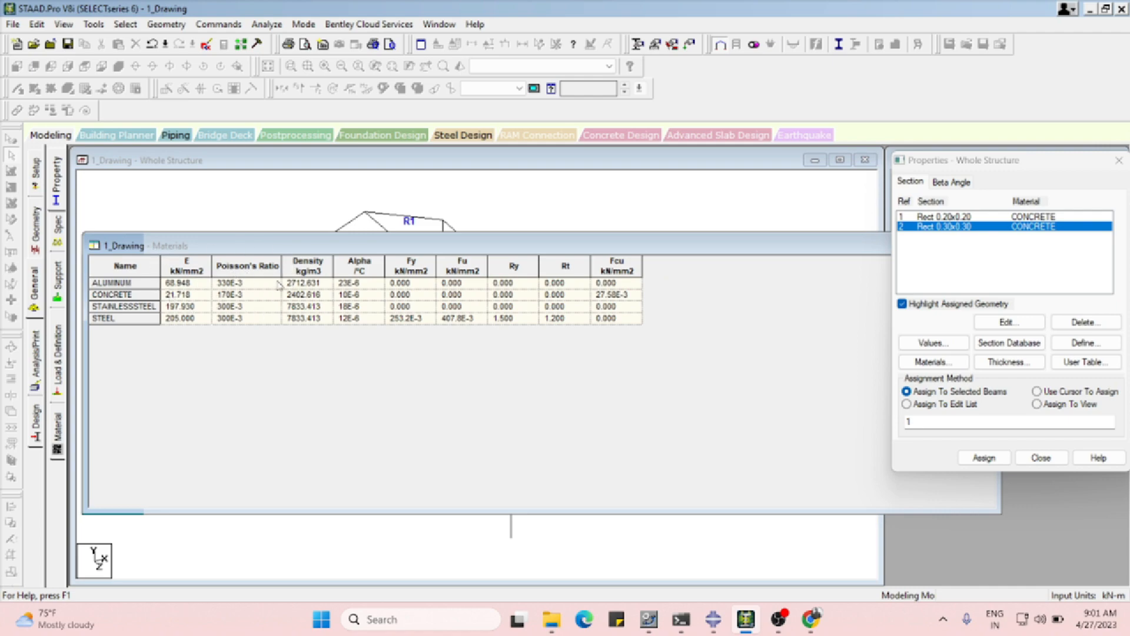
drag(565, 246, 413, 245)
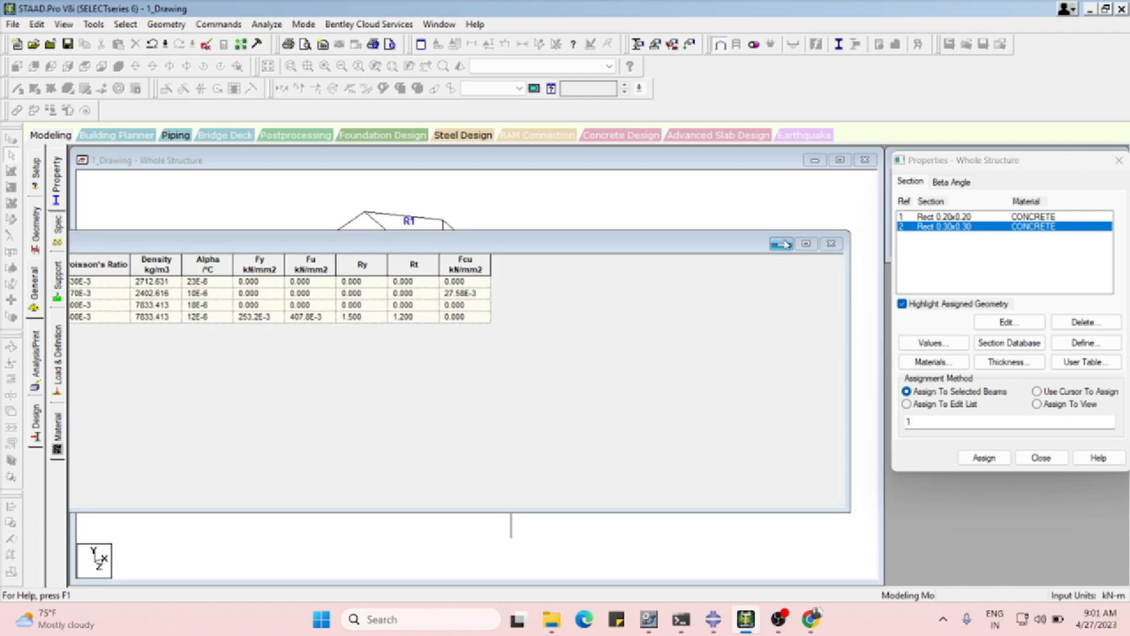
click(832, 247)
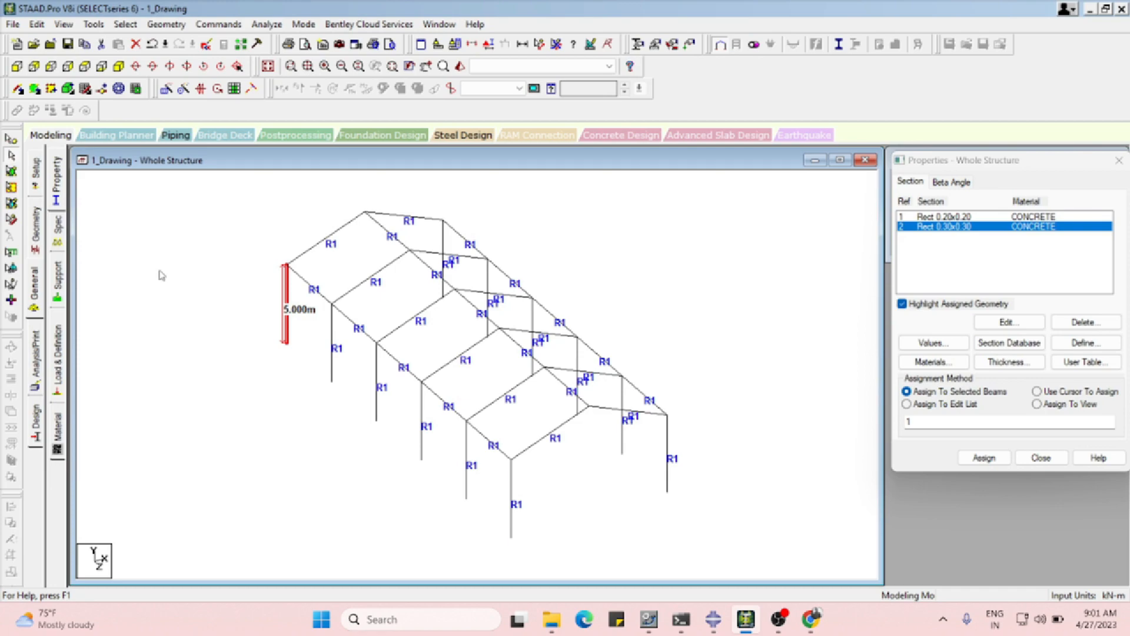
Try a CONCRETE plate element thickness of 0.200 m, view the surface thickness option, and close without adding either
click(1009, 362)
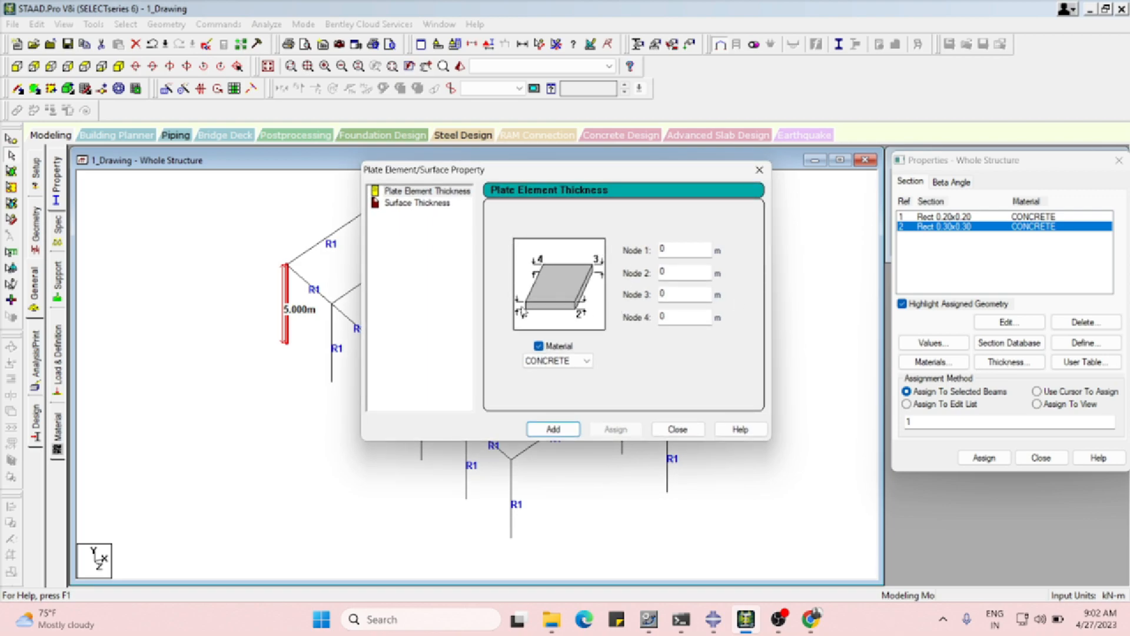
click(664, 248)
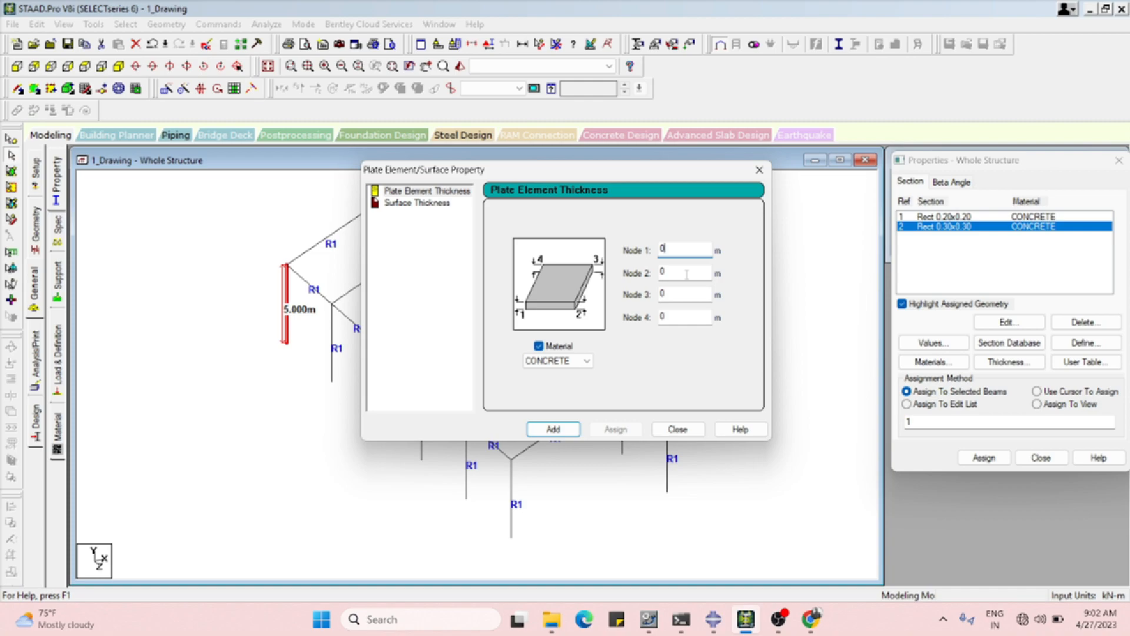
text(0.200)
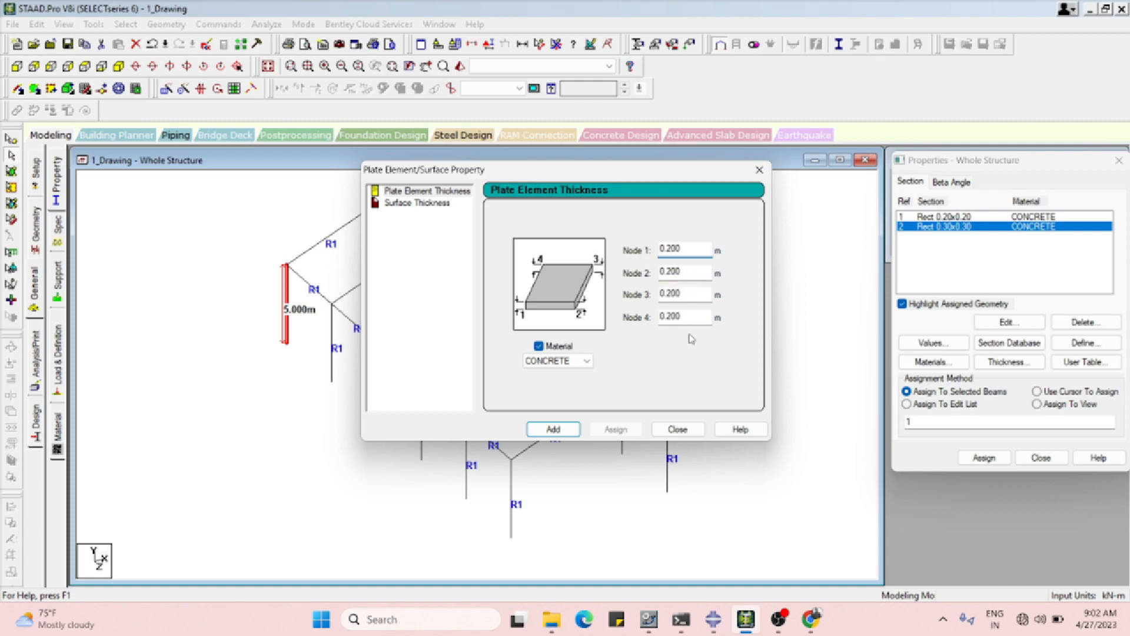
click(433, 202)
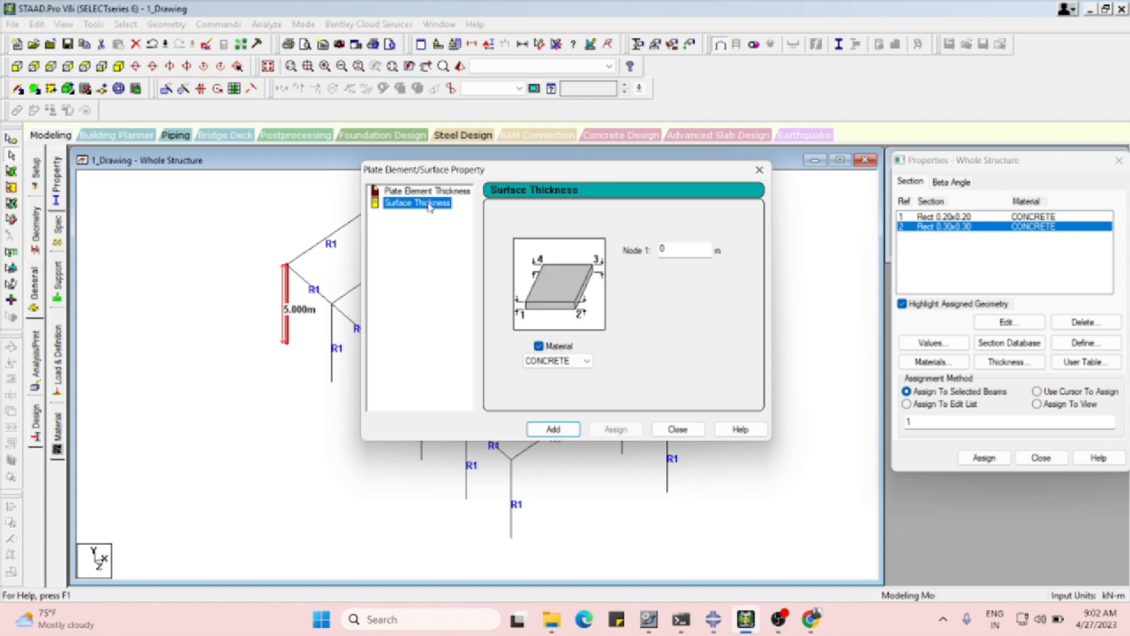
click(759, 170)
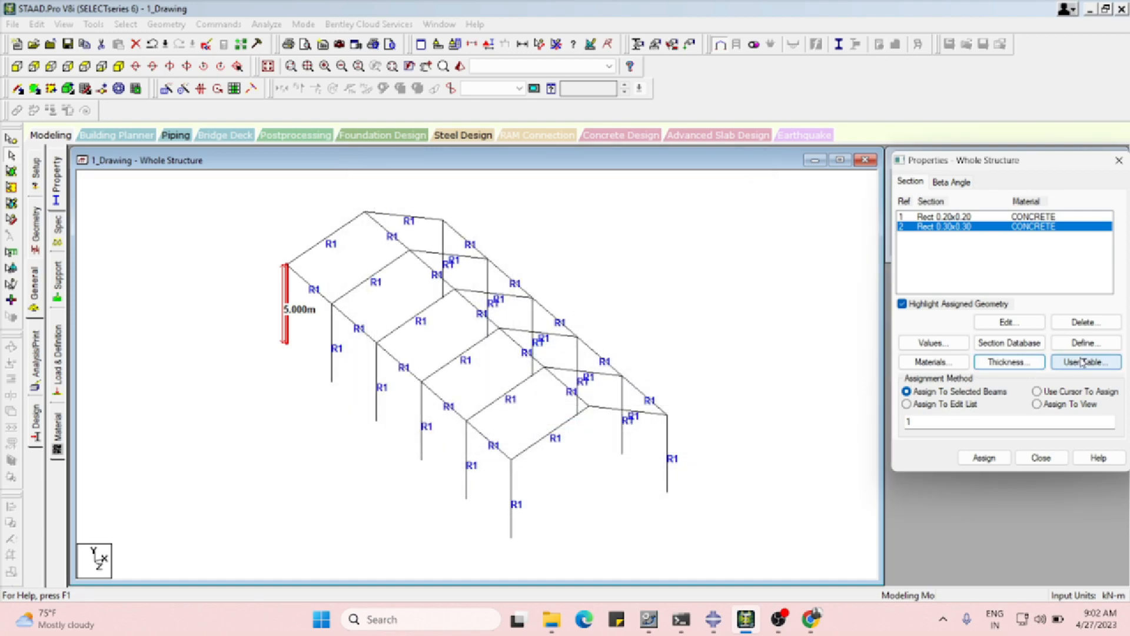
Decline creating a user-defined section table and examine the property values of the two prismatic rectangle sections
click(1082, 363)
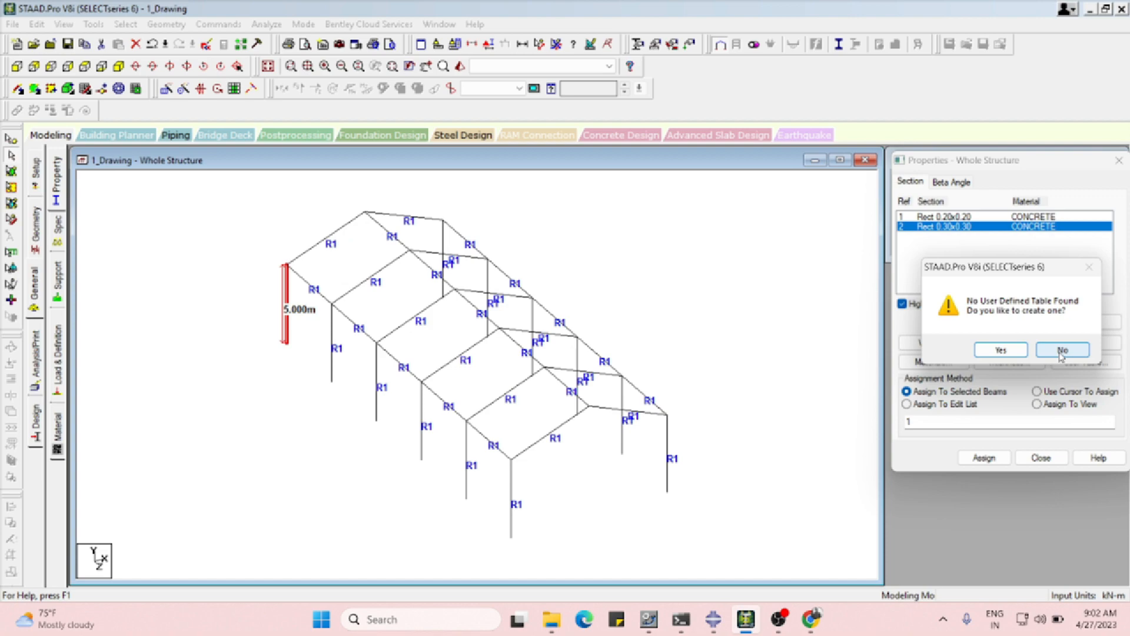
click(1062, 350)
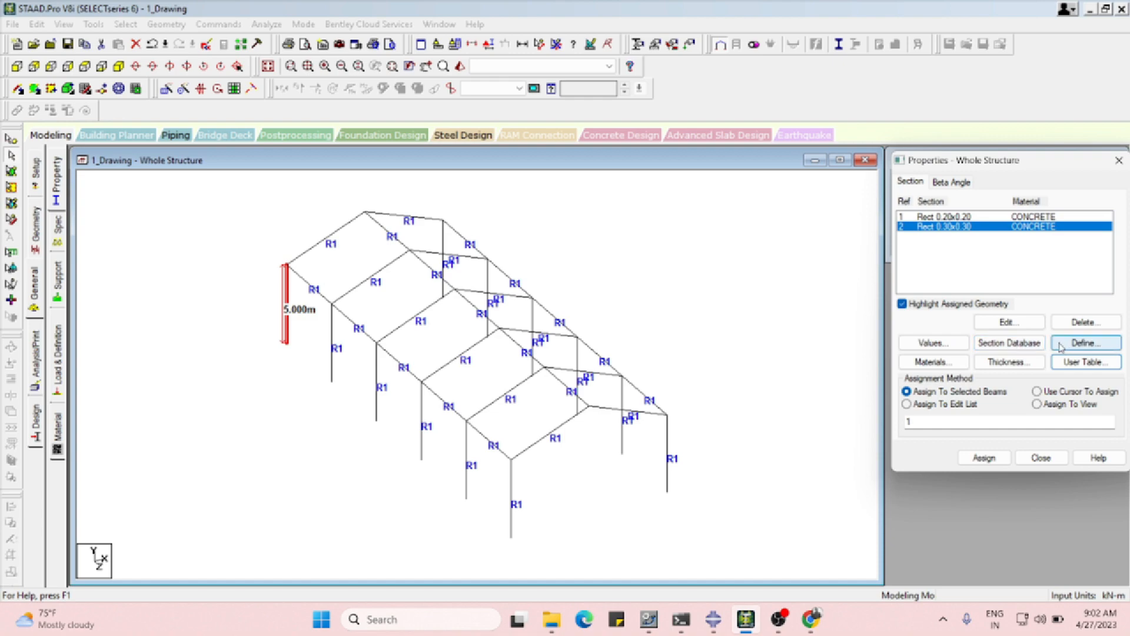
click(940, 345)
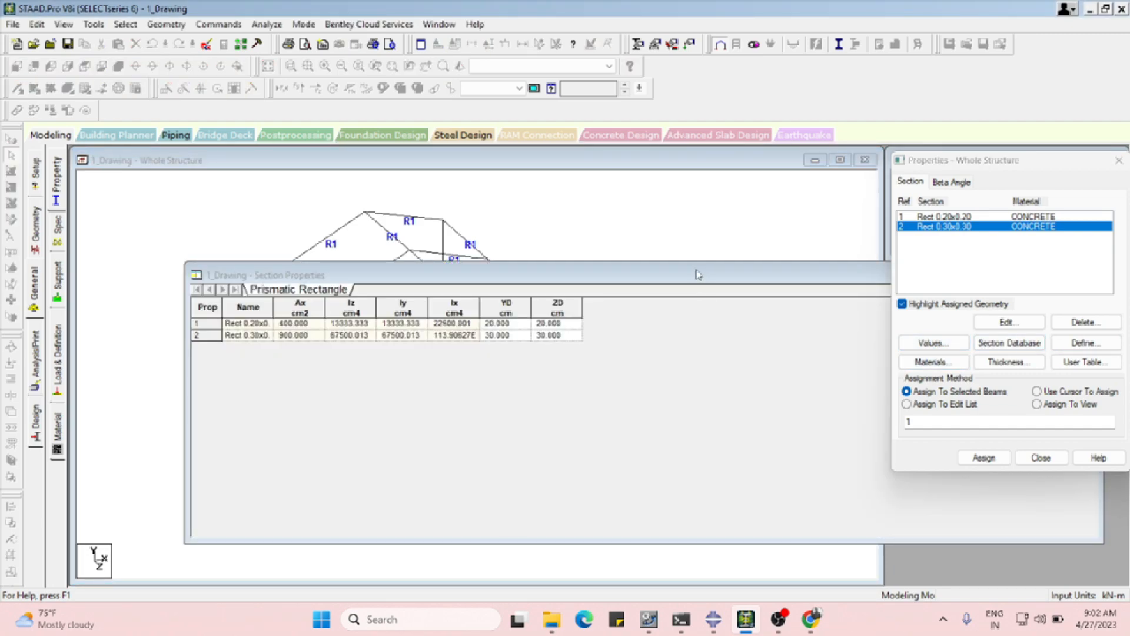
drag(697, 275, 471, 286)
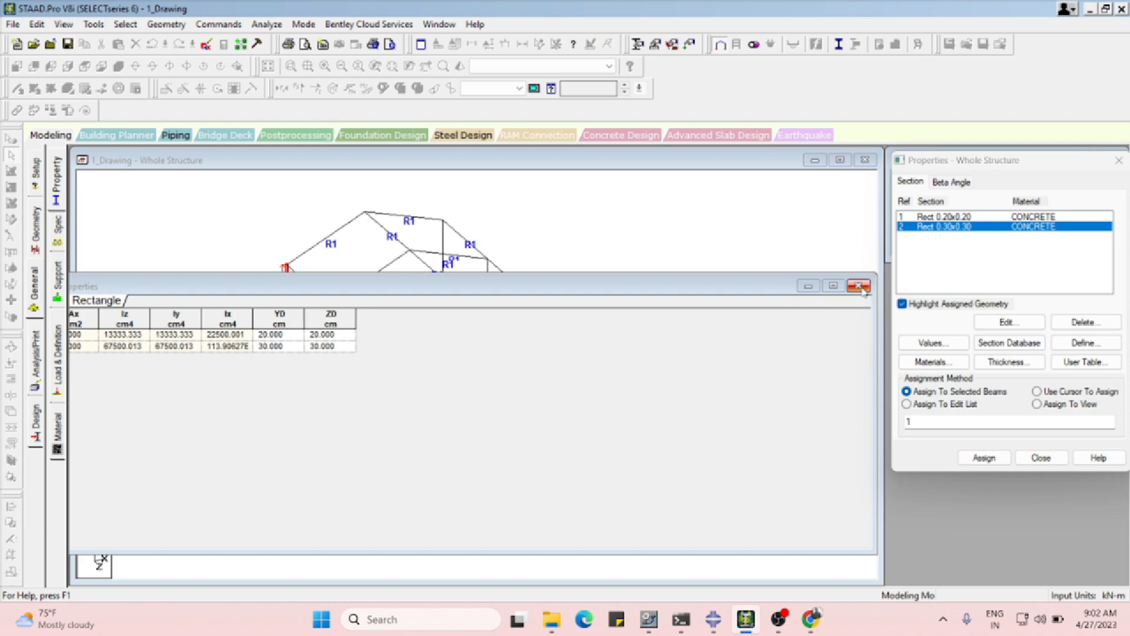
drag(571, 292, 654, 288)
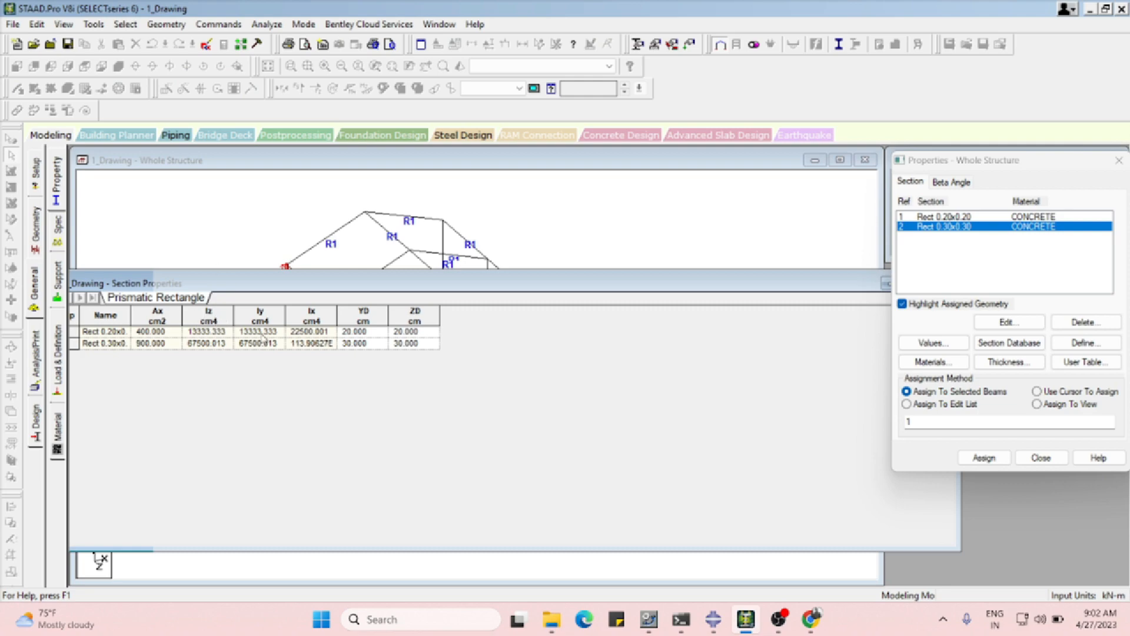
drag(670, 284, 670, 288)
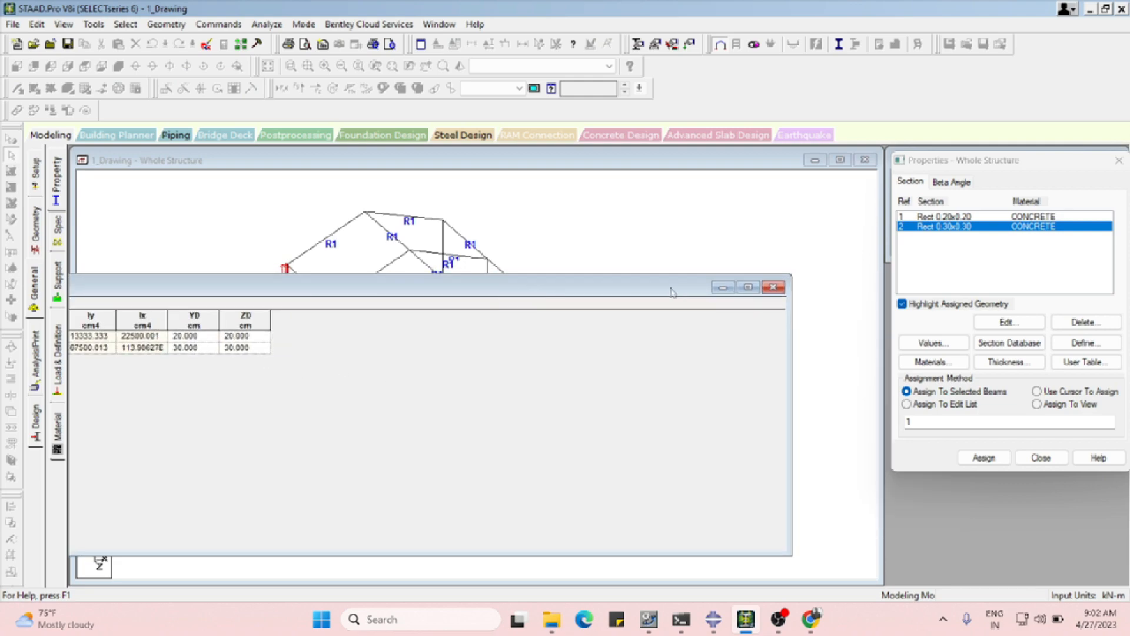
Start a new support definition for the structure and compare the restraints of the Fixed and Pinned types
click(773, 287)
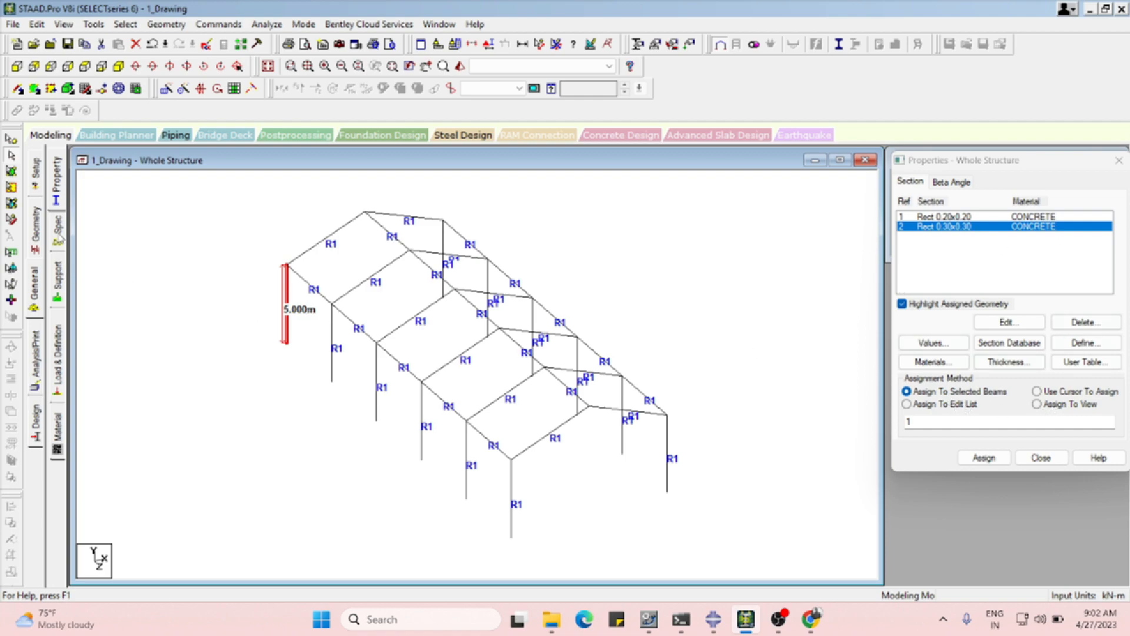
click(57, 273)
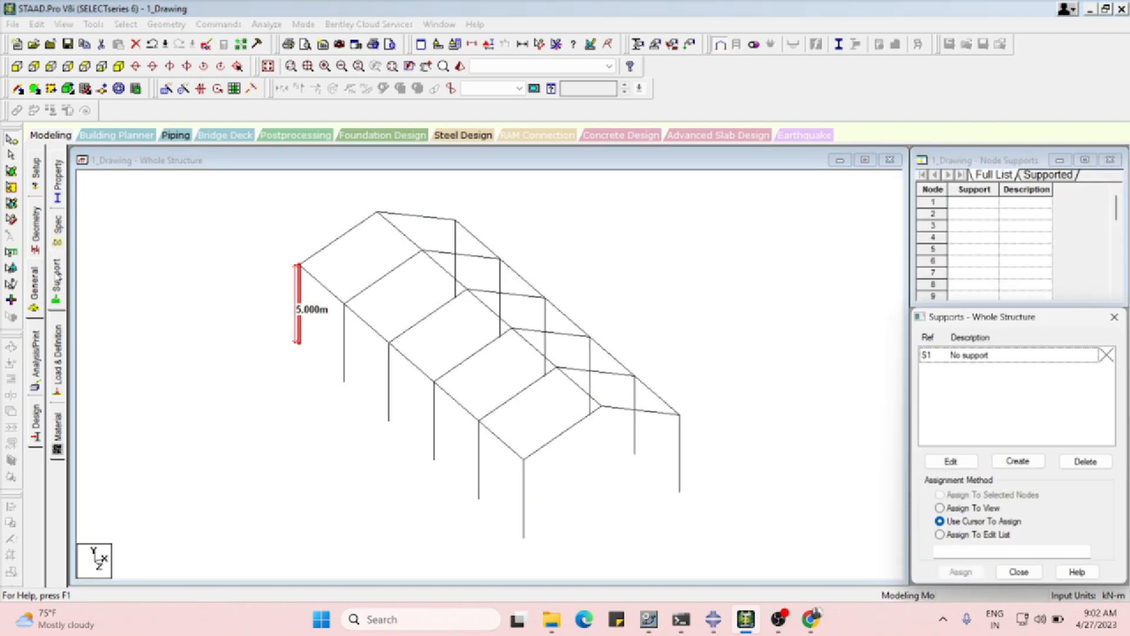
drag(1058, 320, 1061, 184)
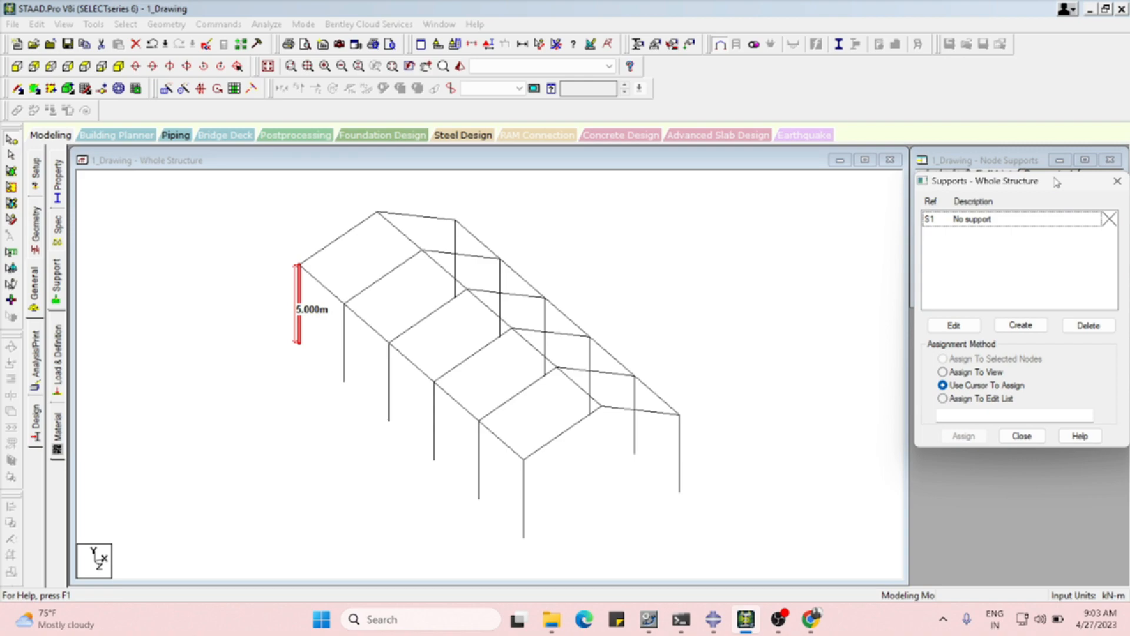
click(1021, 325)
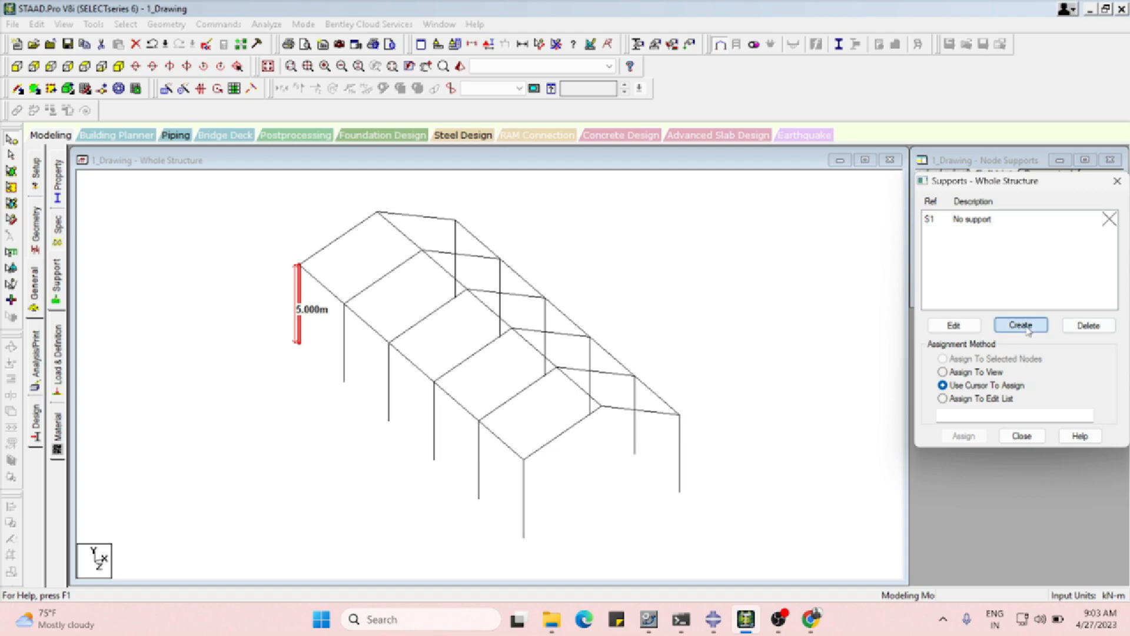
drag(985, 145, 773, 150)
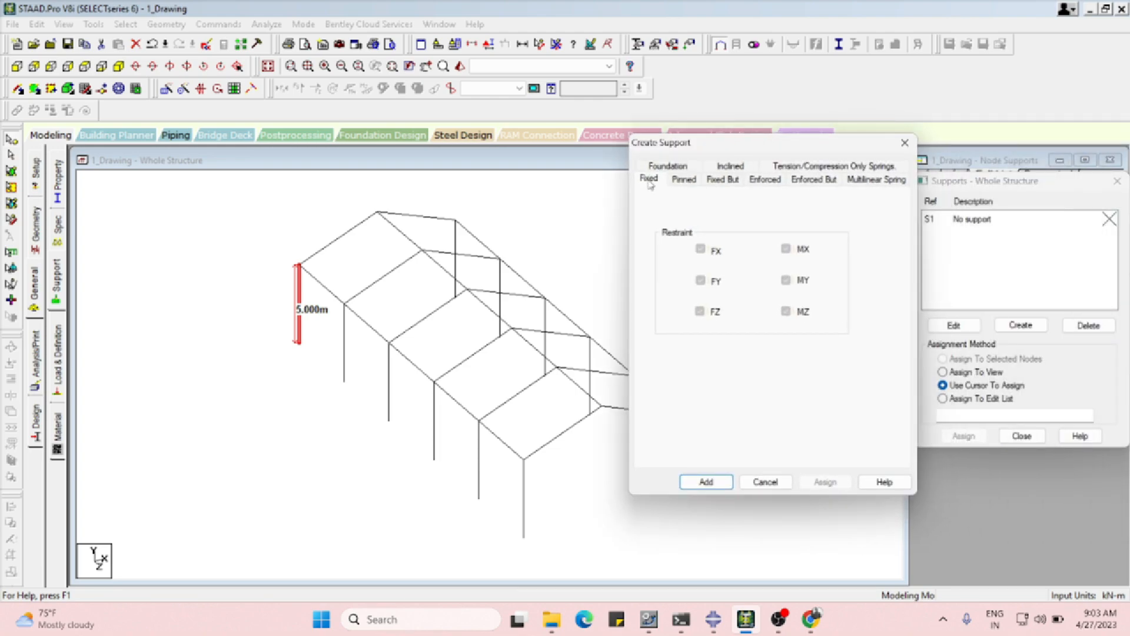
click(683, 180)
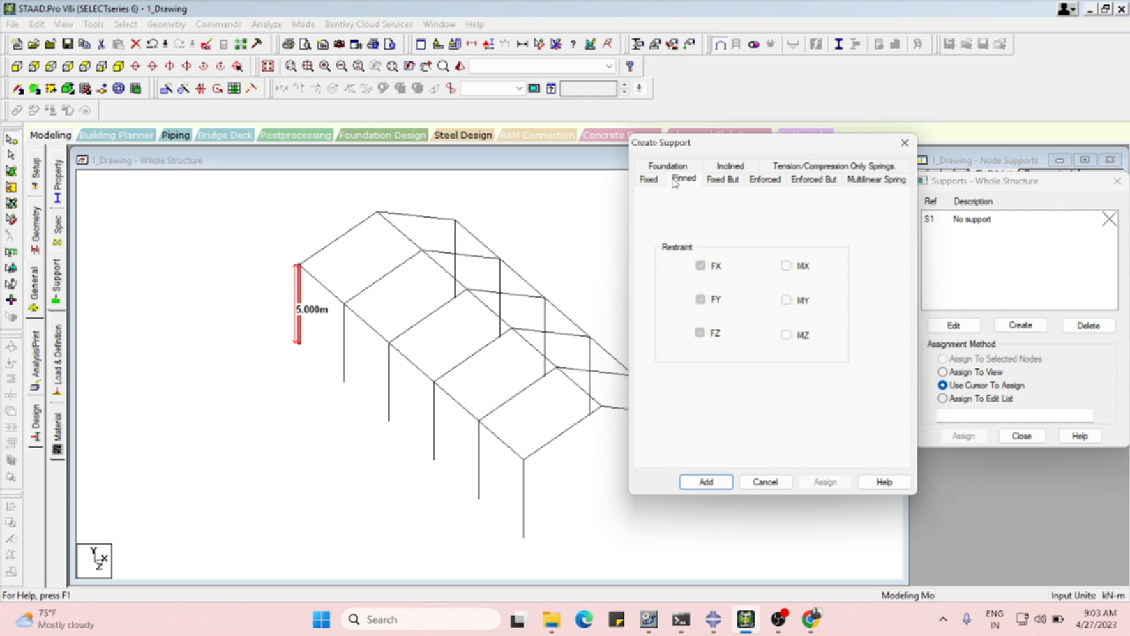
click(659, 179)
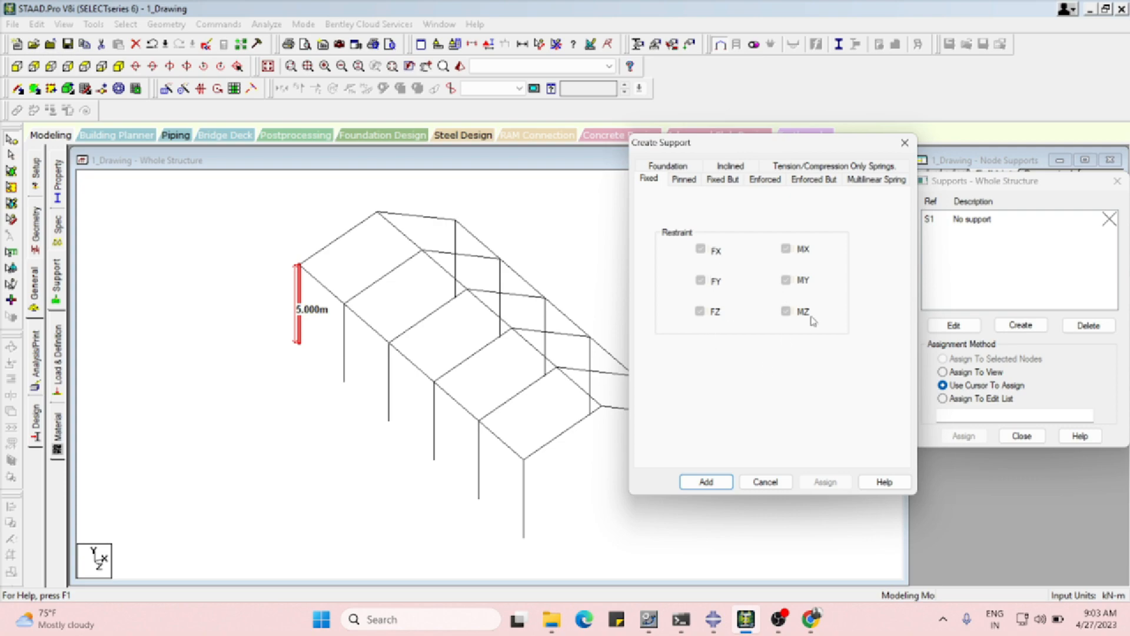
click(695, 180)
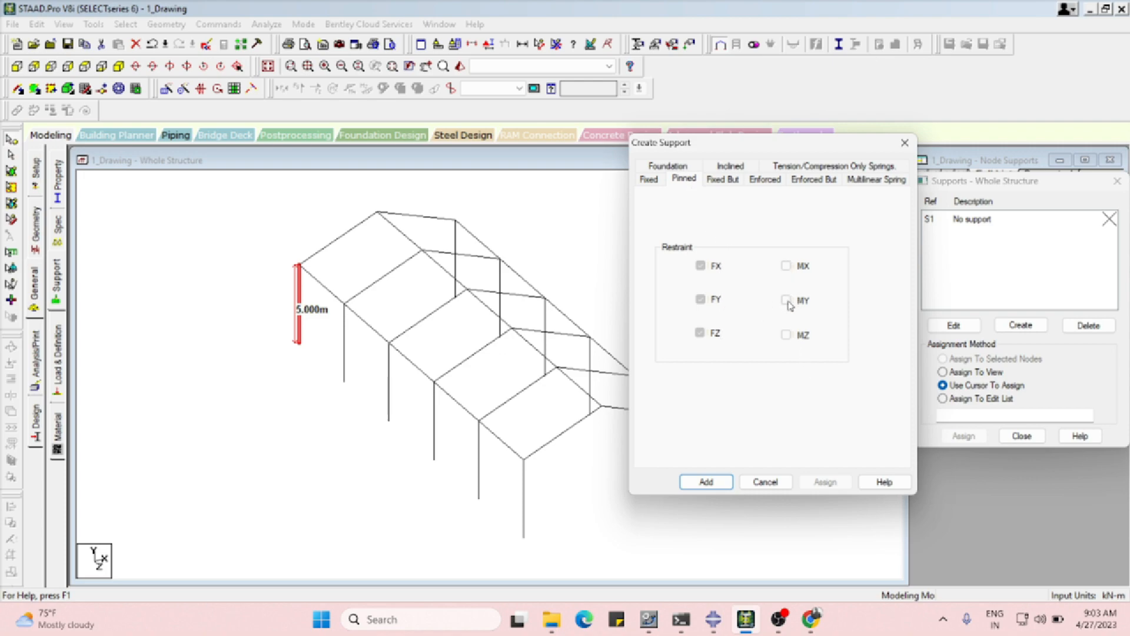
Try a Fixed But support with FX, FY, FZ, MX, MY and MZ released, switching the FY and FX releases off and on
click(730, 182)
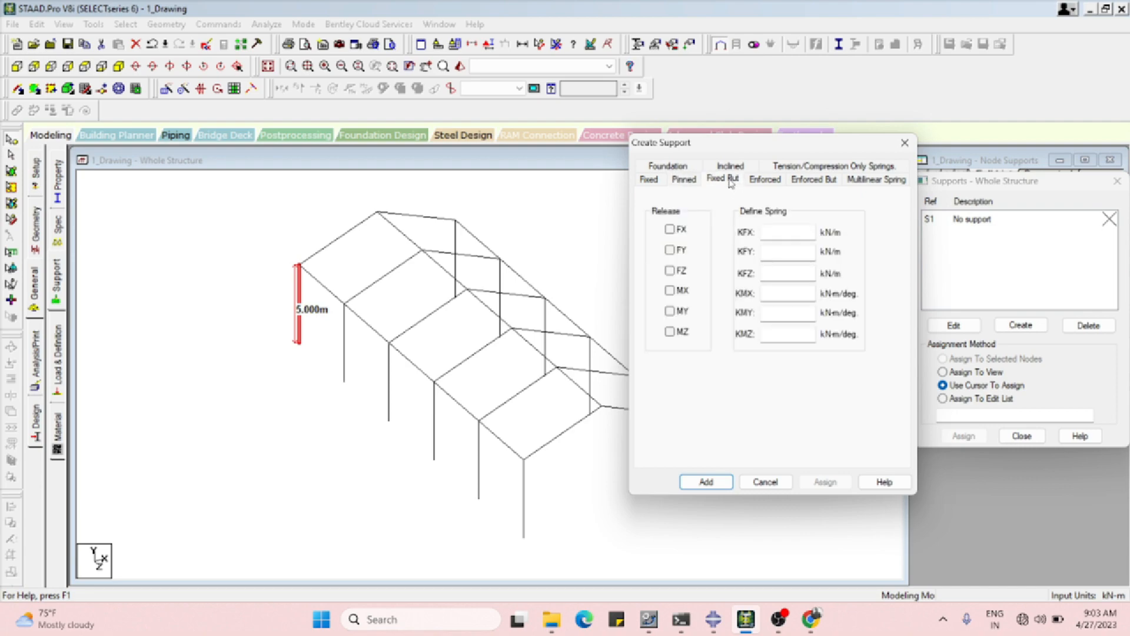
click(670, 229)
click(670, 249)
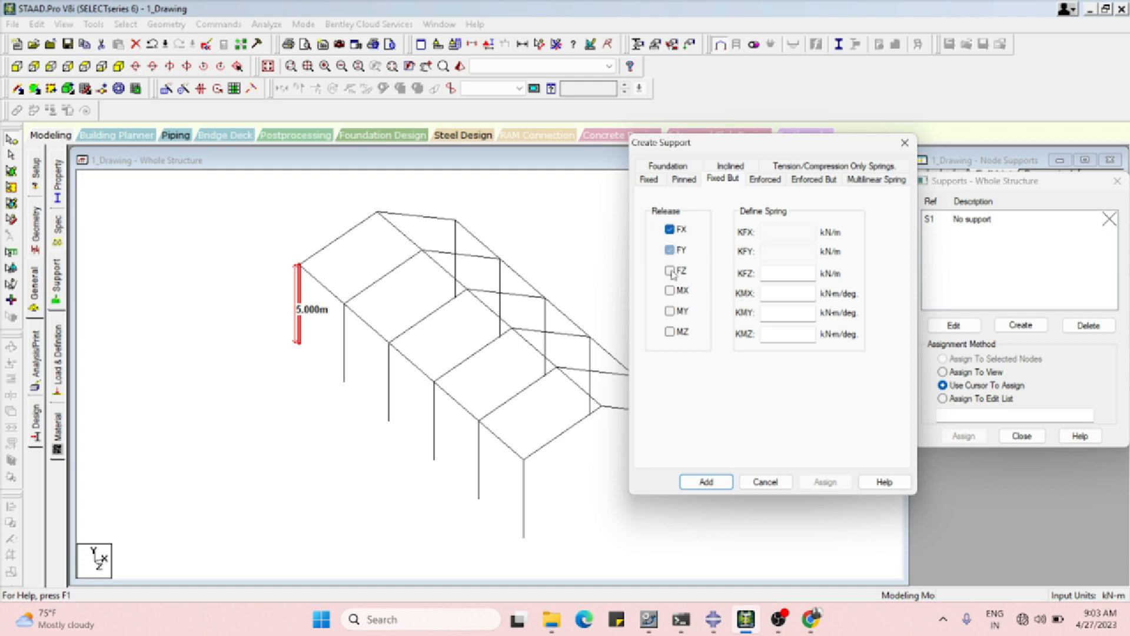
click(670, 271)
click(671, 291)
click(671, 311)
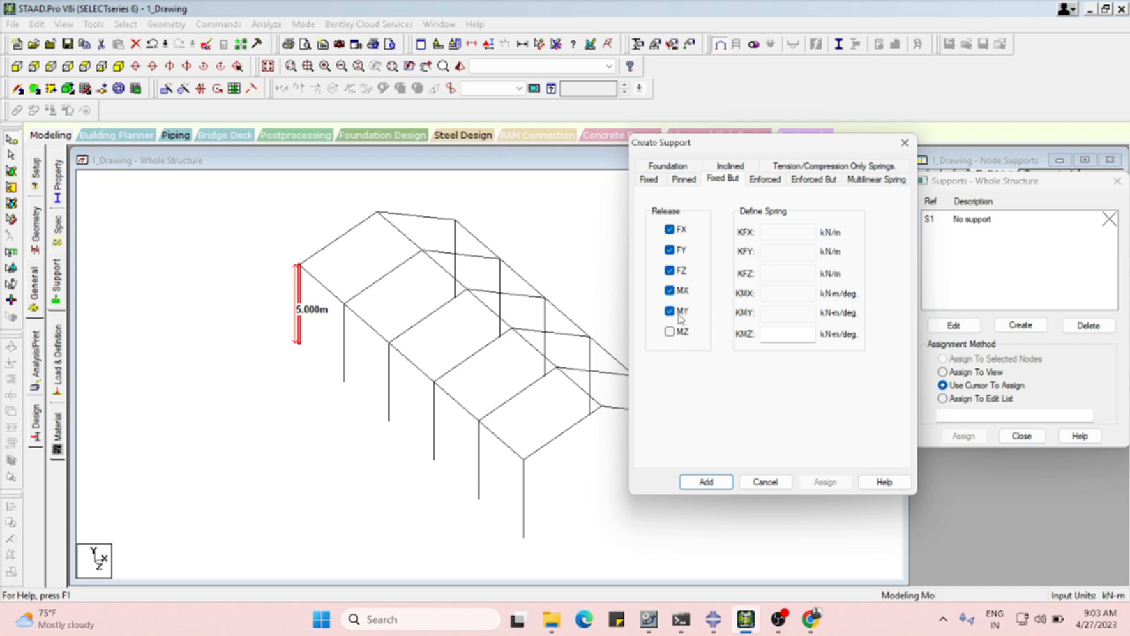
click(678, 333)
click(673, 249)
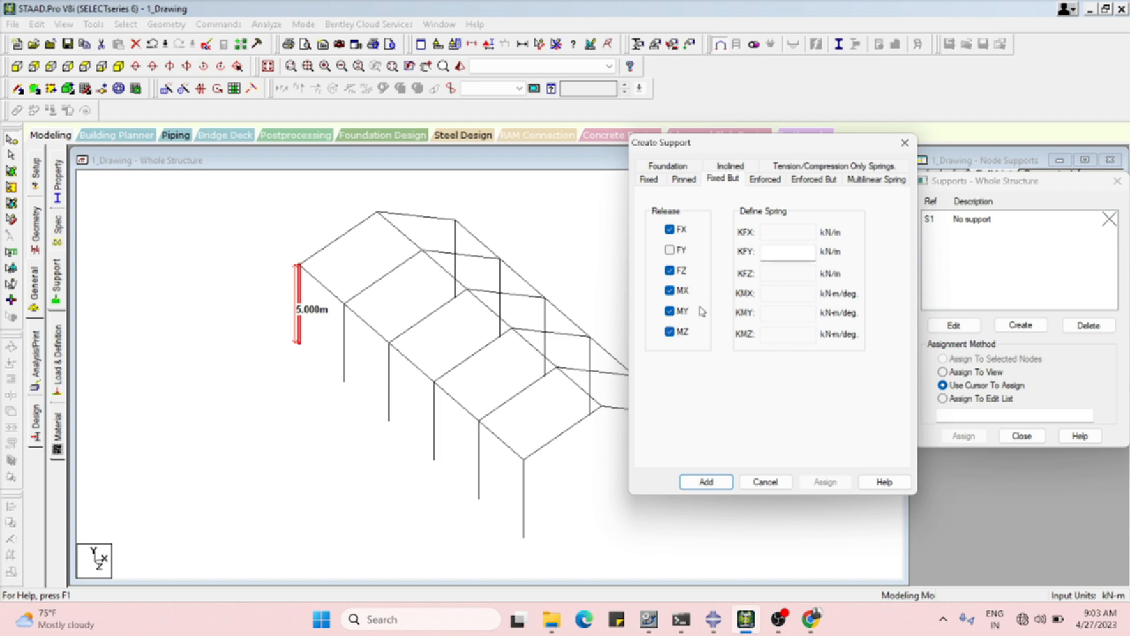
click(670, 250)
click(669, 230)
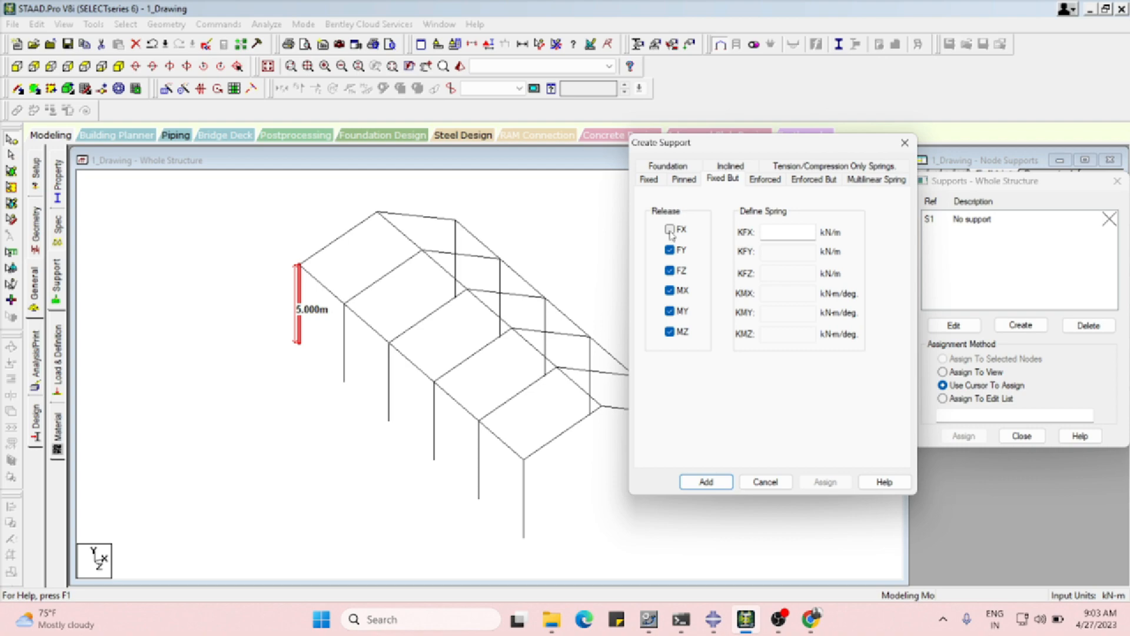
click(671, 230)
Examine the Enforced and Enforced But support types and compare them with the Fixed restraints
click(766, 180)
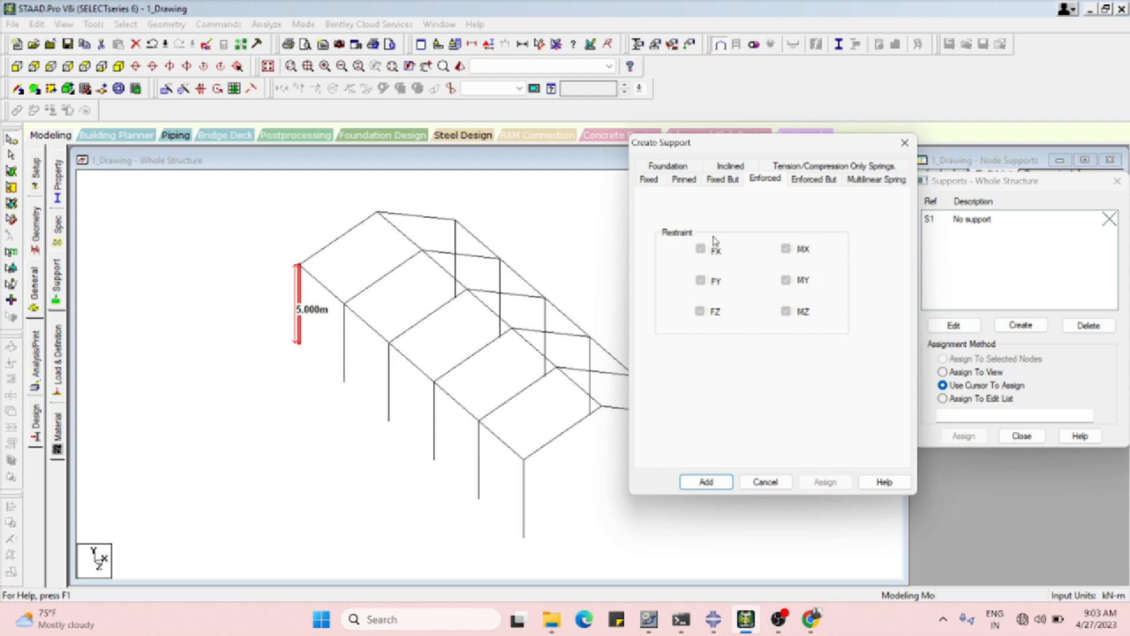
click(818, 181)
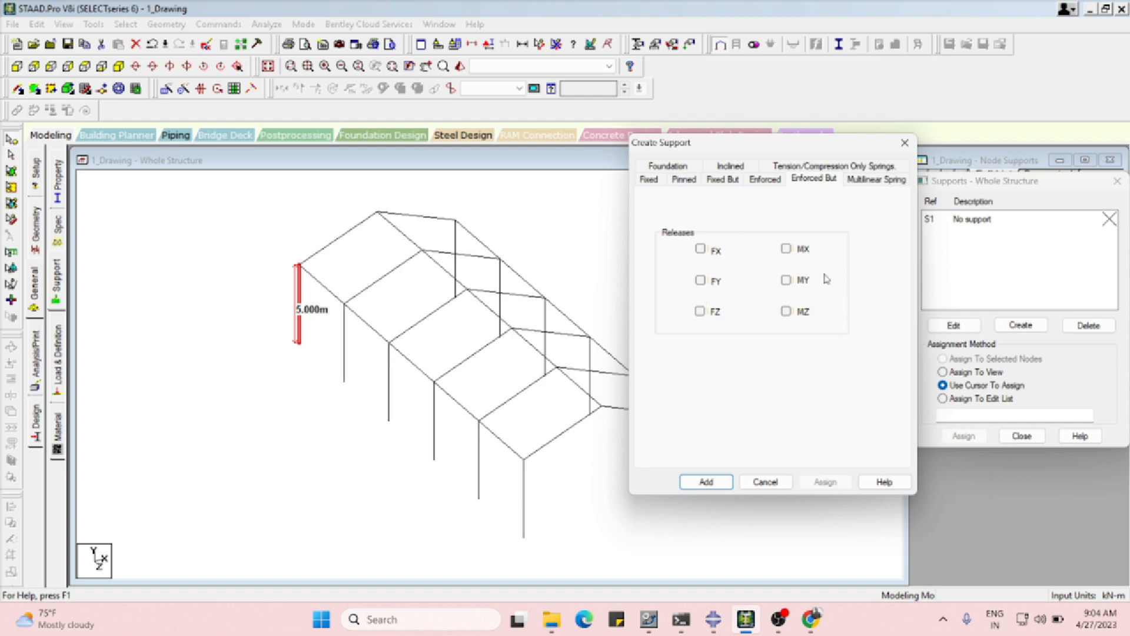
click(659, 183)
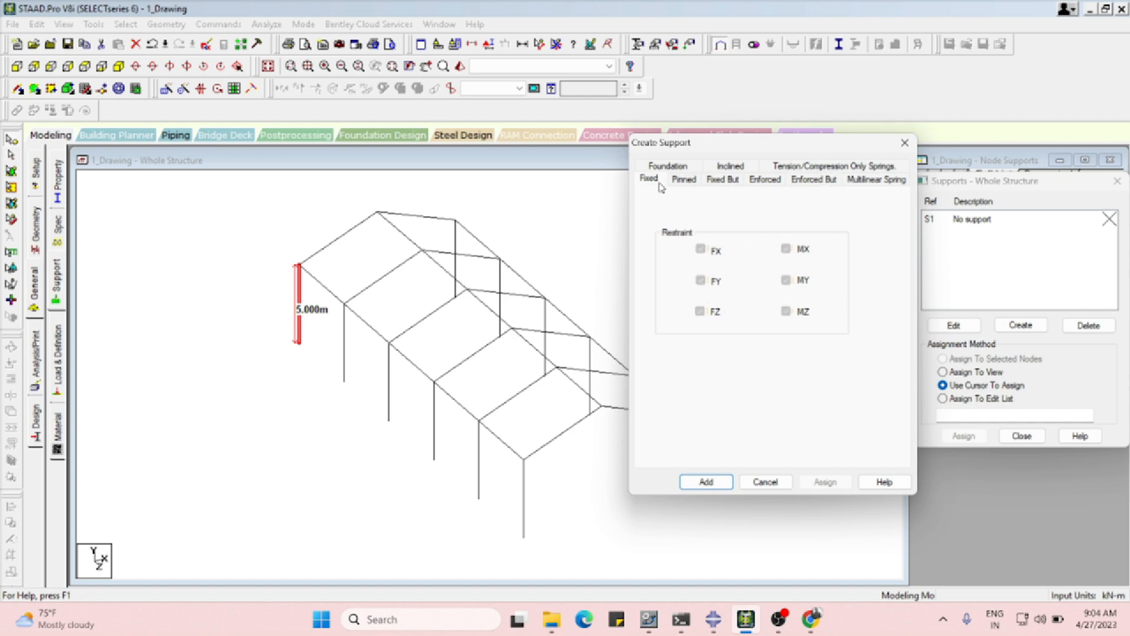
click(813, 180)
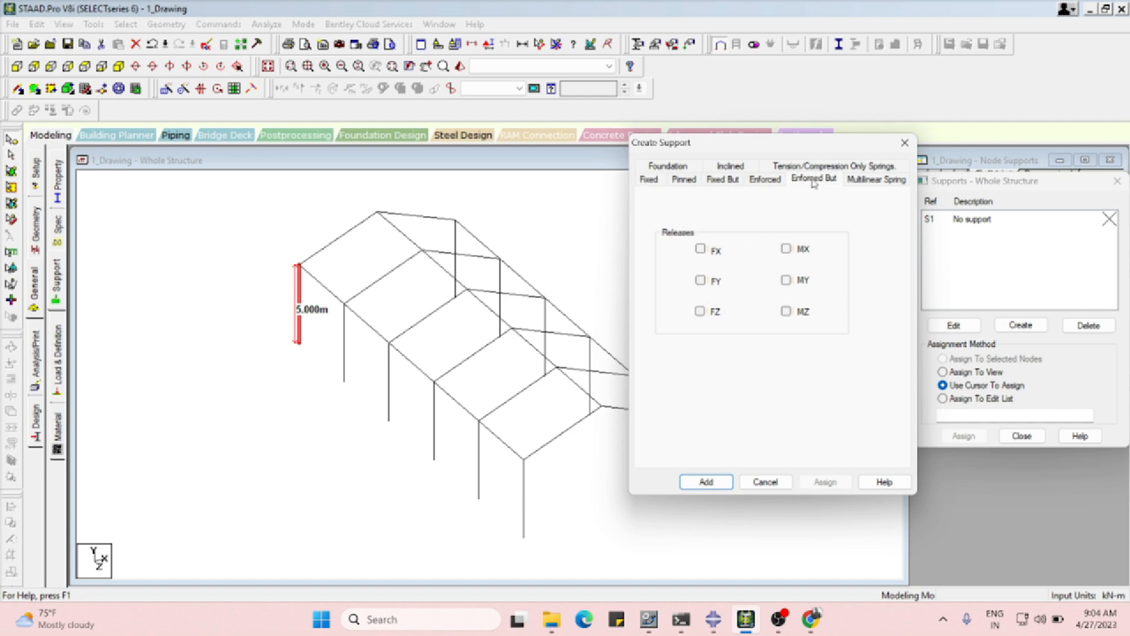
click(765, 180)
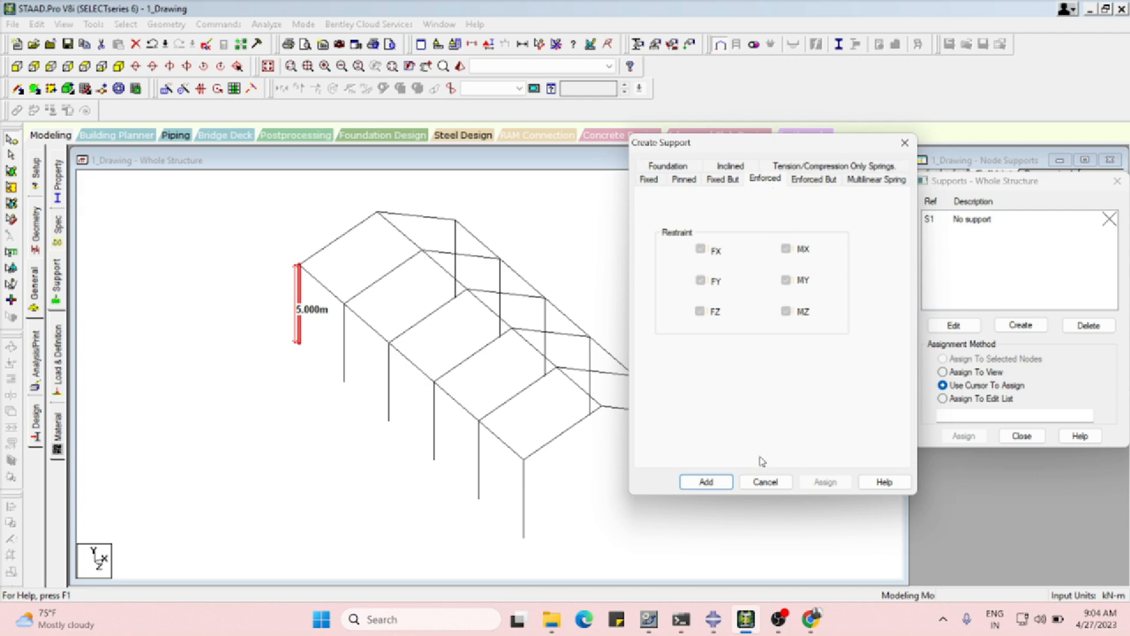
Try adding a fixed support and assigning it to all nodes in the view, and delete that support
click(656, 184)
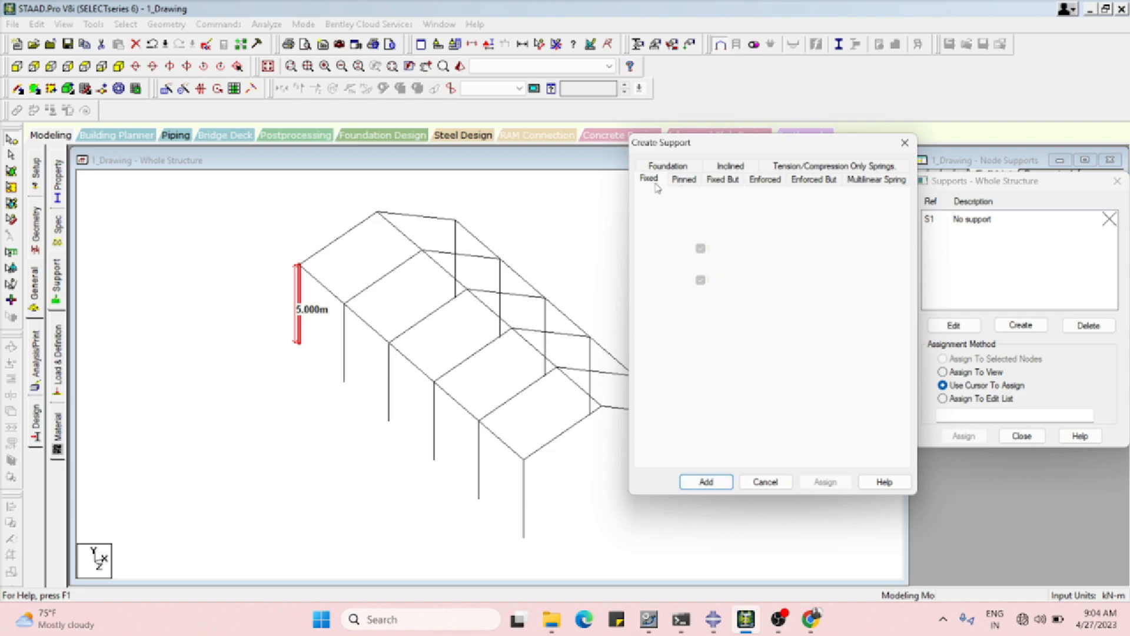
click(724, 483)
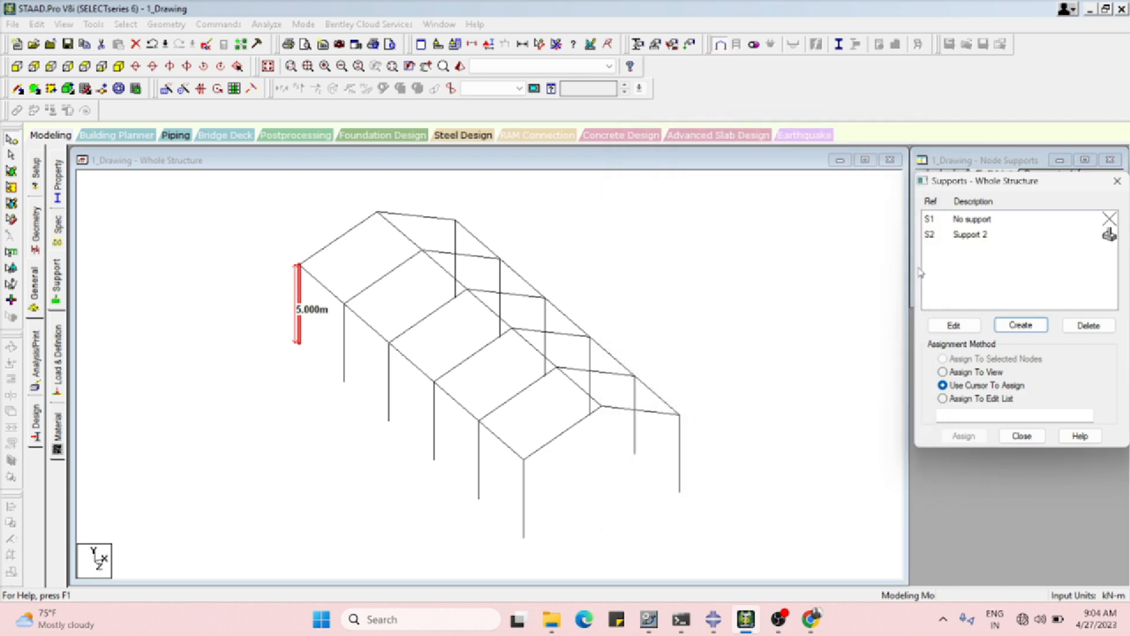
click(967, 238)
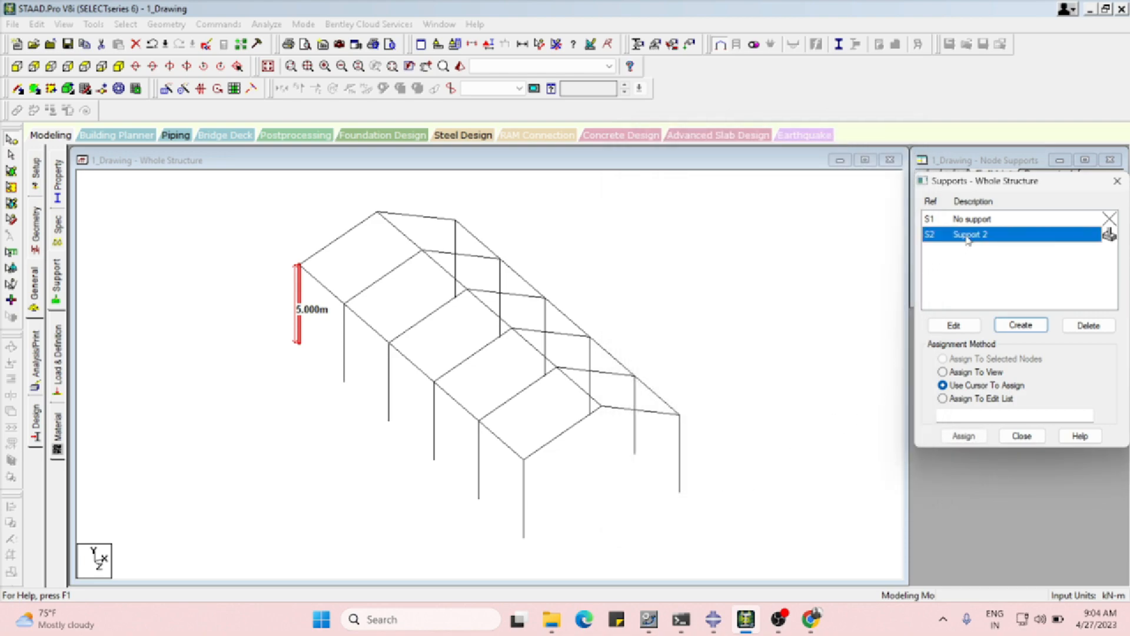
click(977, 372)
click(972, 437)
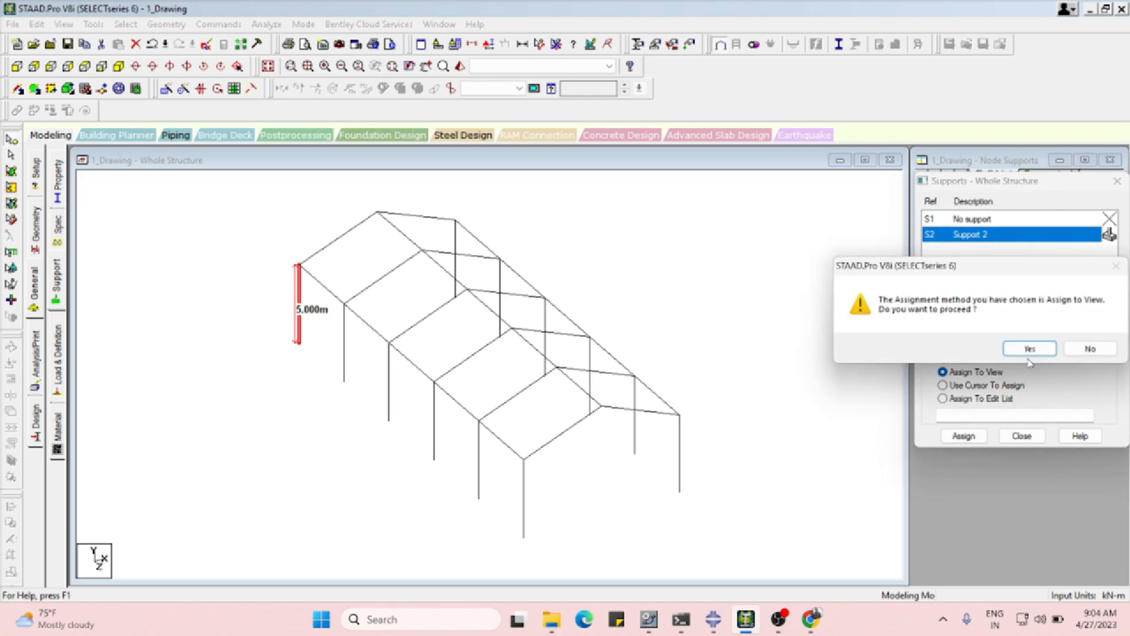
click(1030, 349)
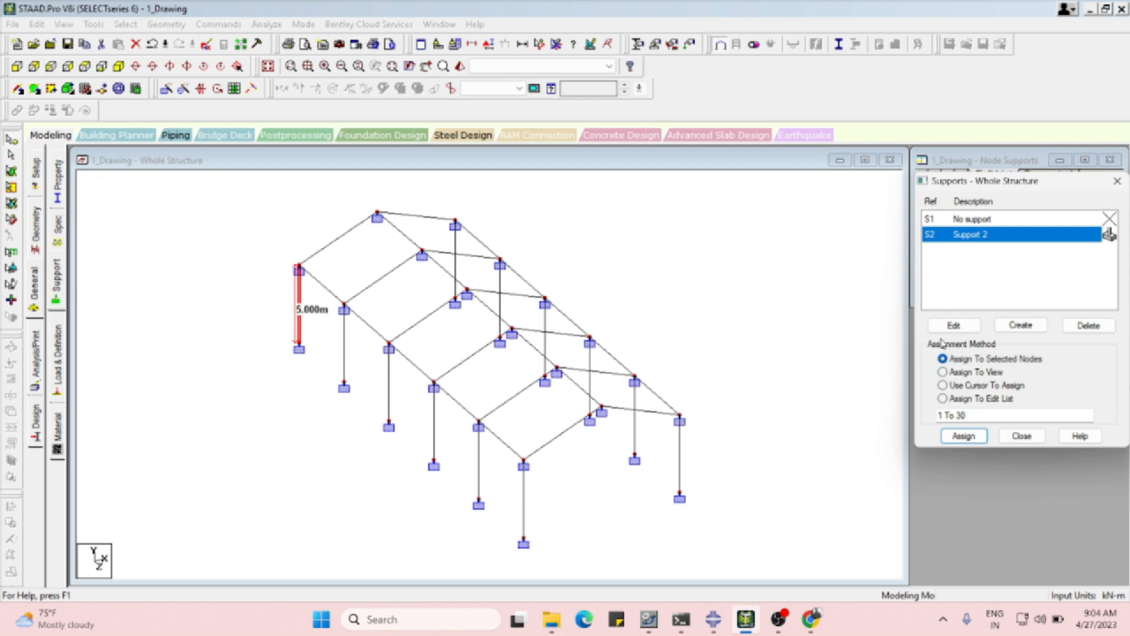
click(1089, 326)
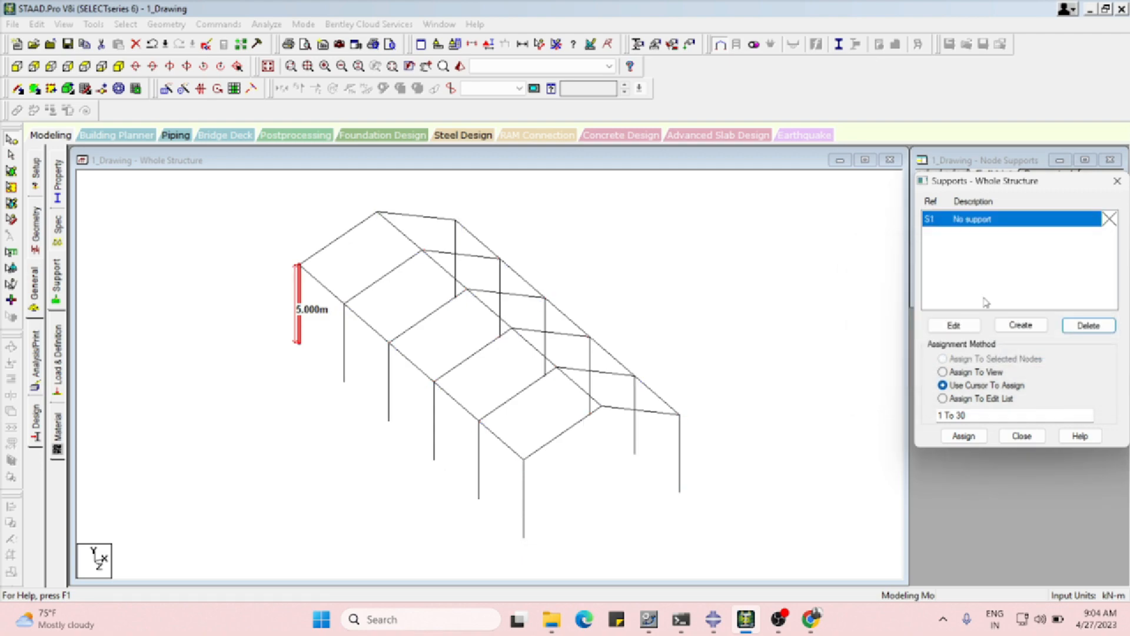
Create a new fixed support and select it for assignment
click(1021, 326)
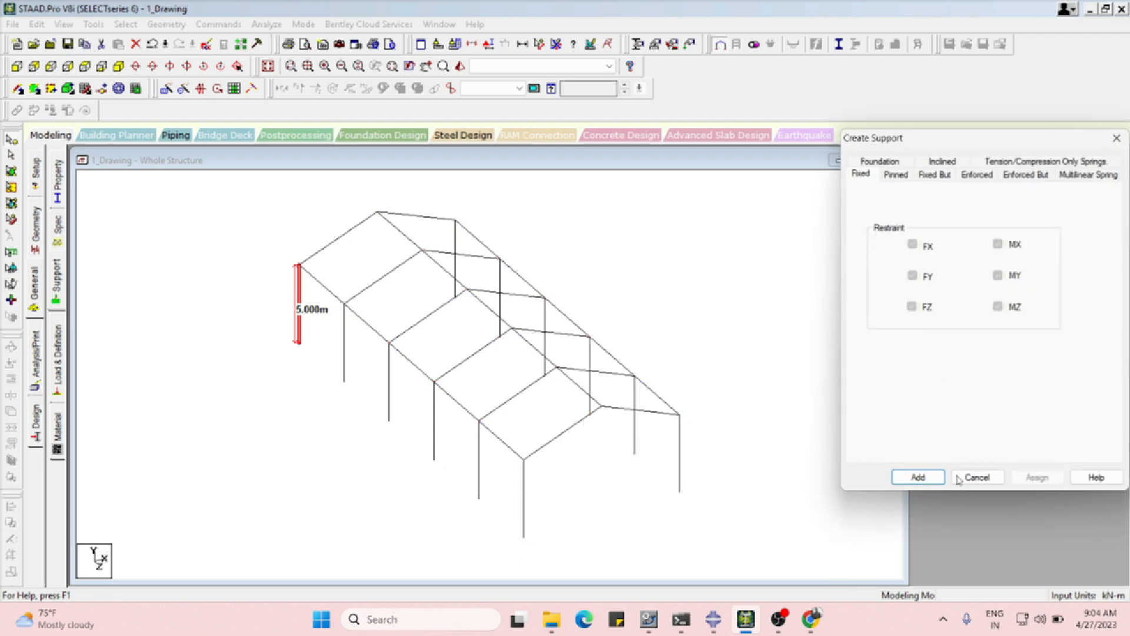
click(941, 480)
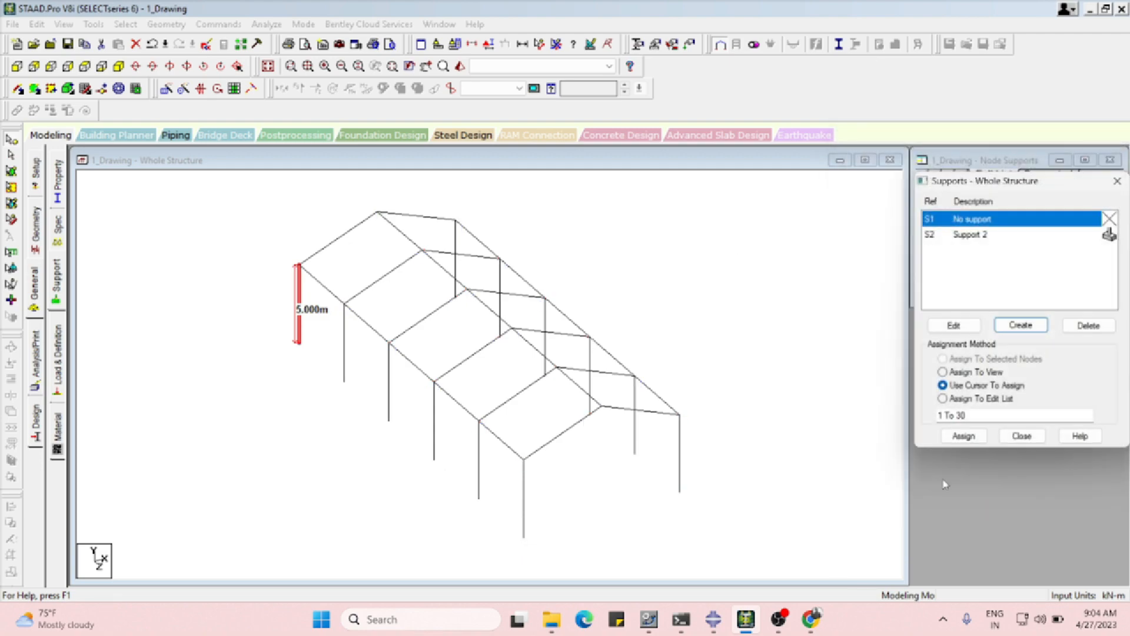
click(976, 235)
Select the base nodes of all columns from the front view, accept the auto save, and assign the fixed support to the selected nodes
click(16, 66)
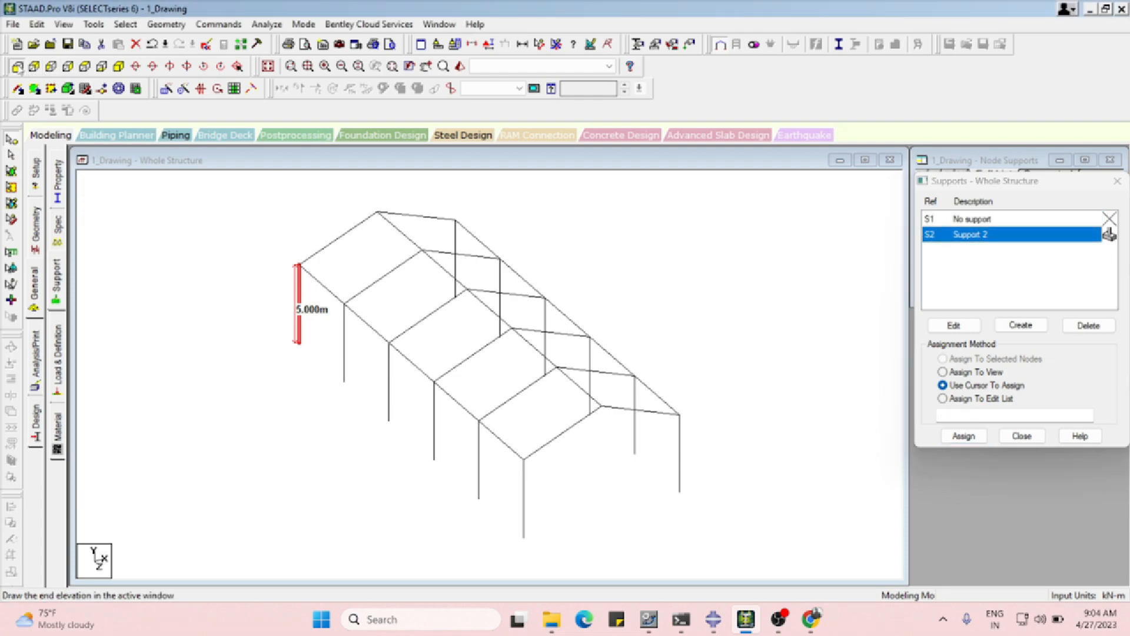
drag(207, 519, 798, 586)
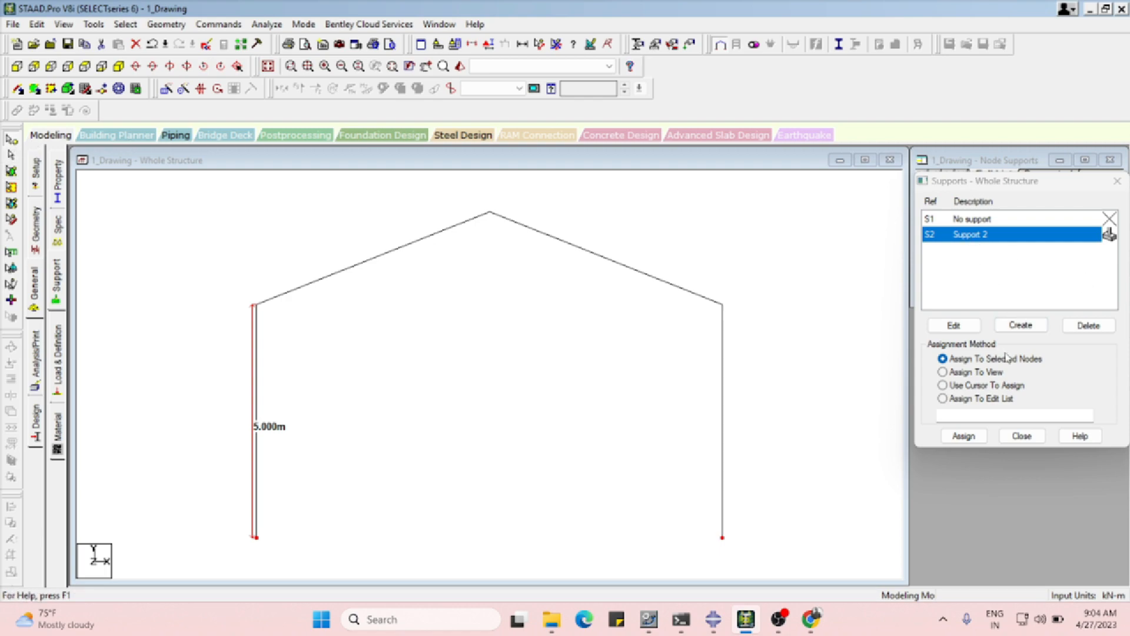
click(273, 69)
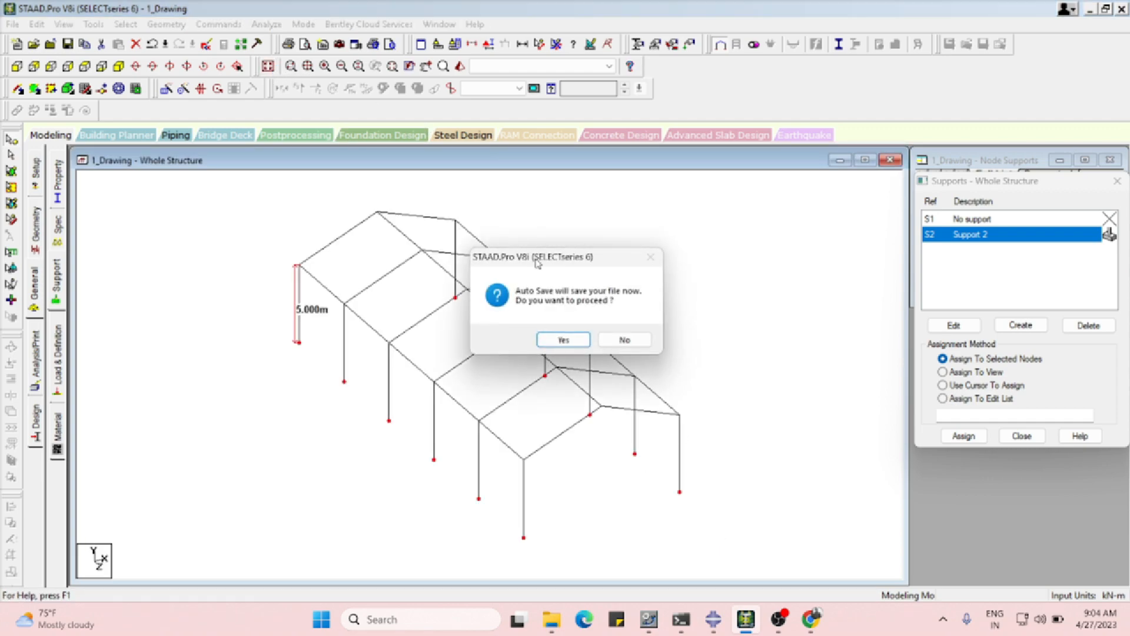
click(561, 340)
click(476, 324)
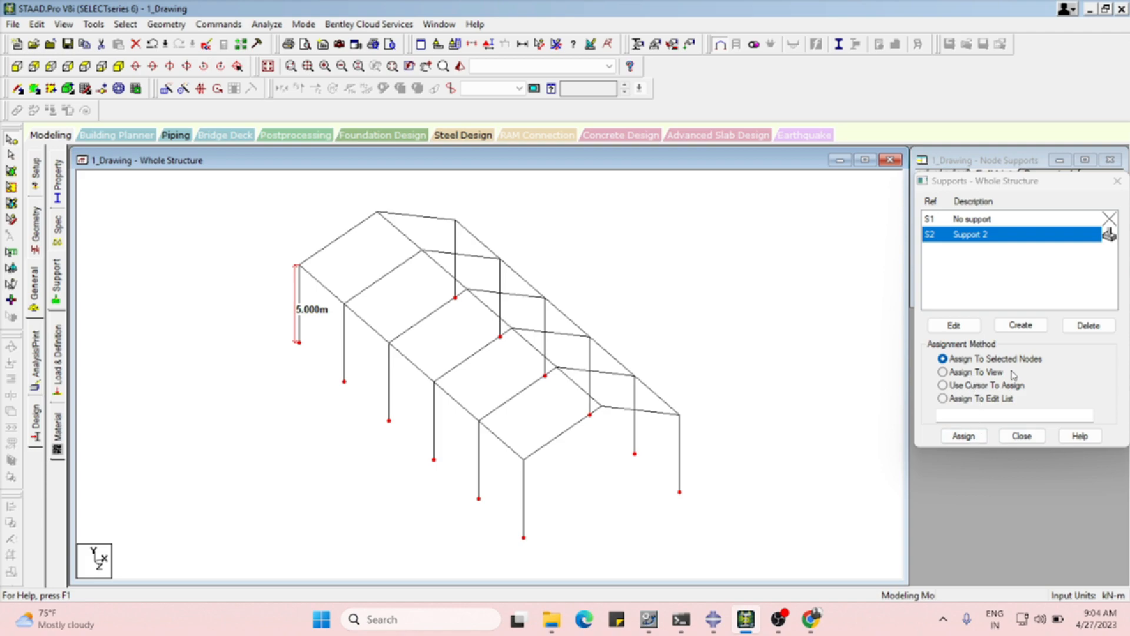
click(972, 434)
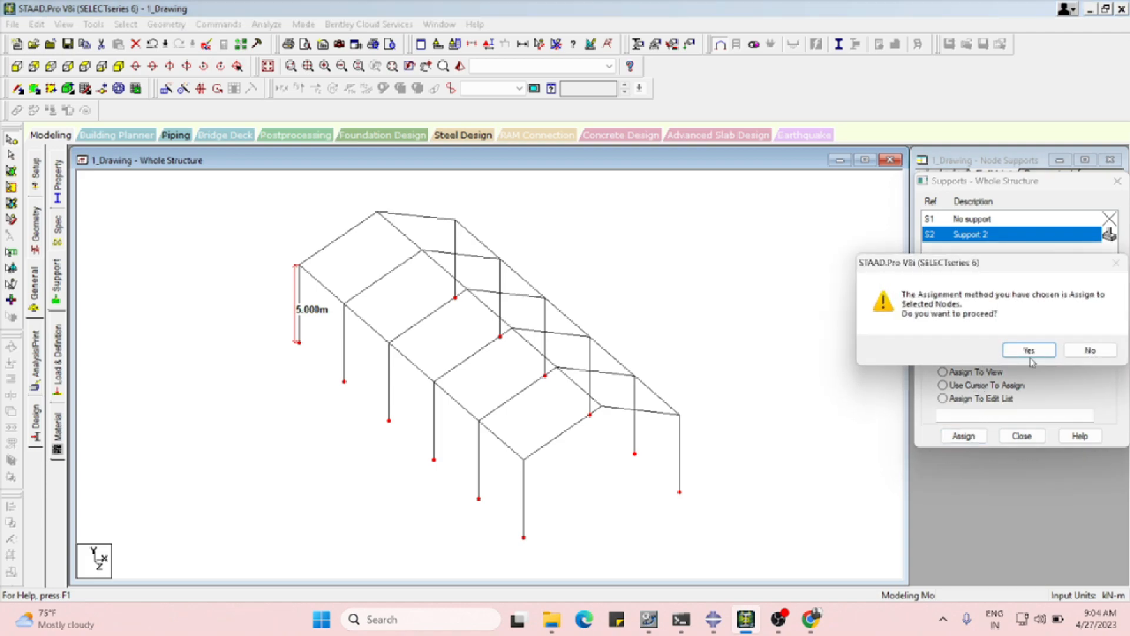
click(1030, 352)
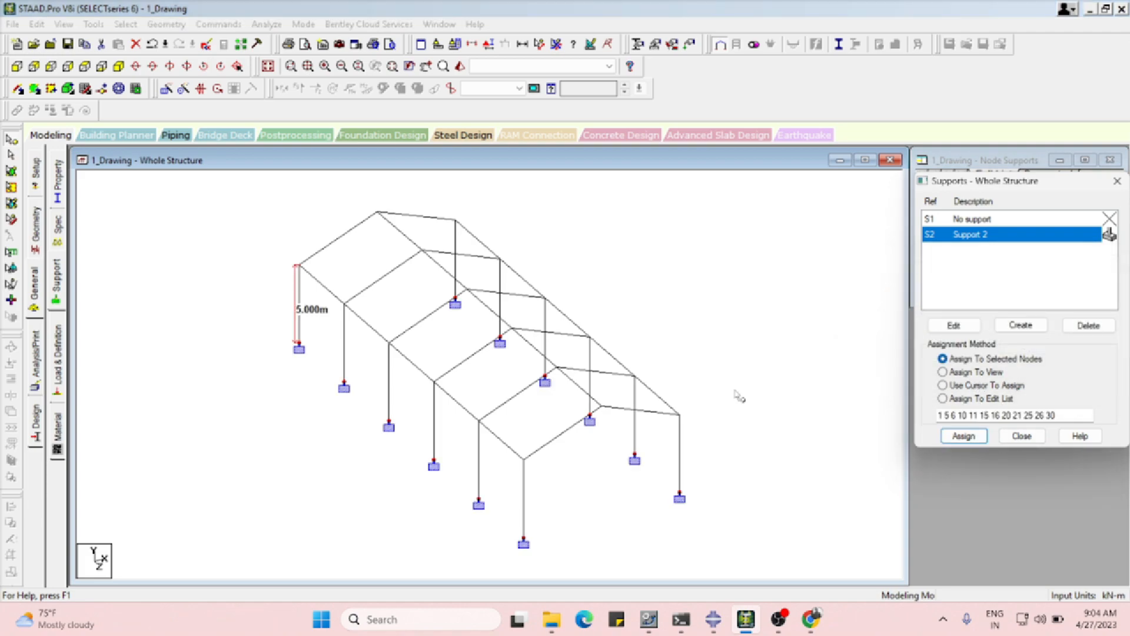